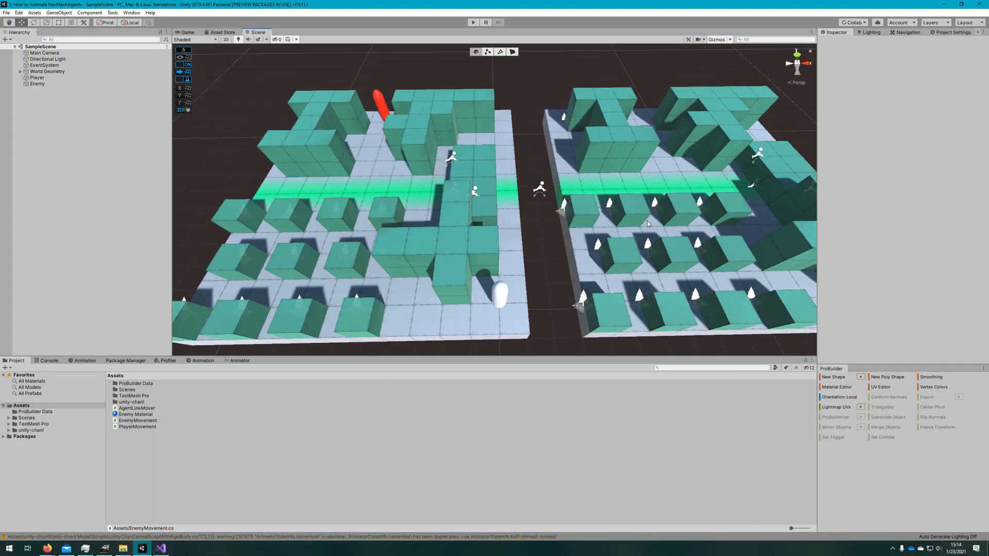
Search the Asset Store for 'unitychan', preview the free Unity-Chan! Model, then return to the scene
click(207, 33)
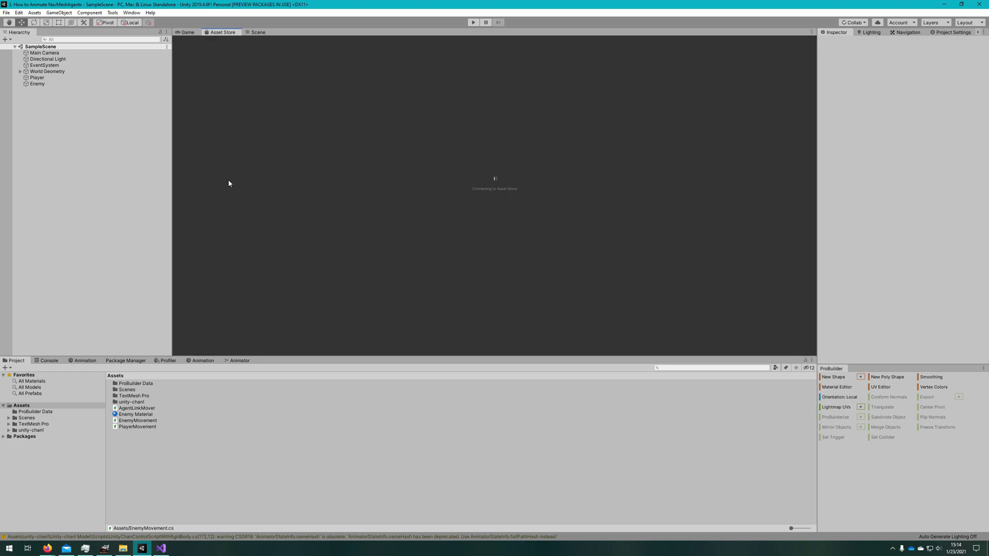
click(332, 80)
text(unitychan)
key(Return)
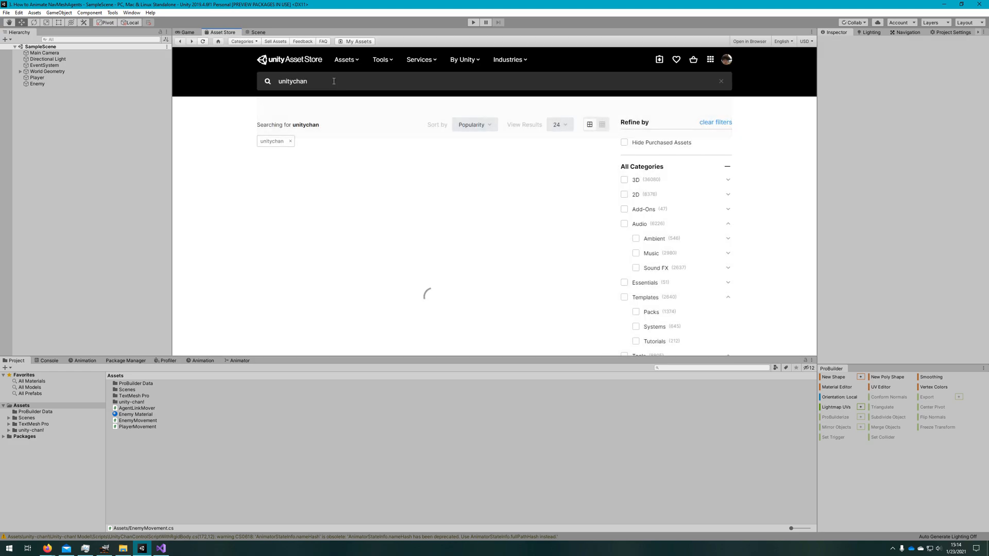
scroll(314, 282, down, 3)
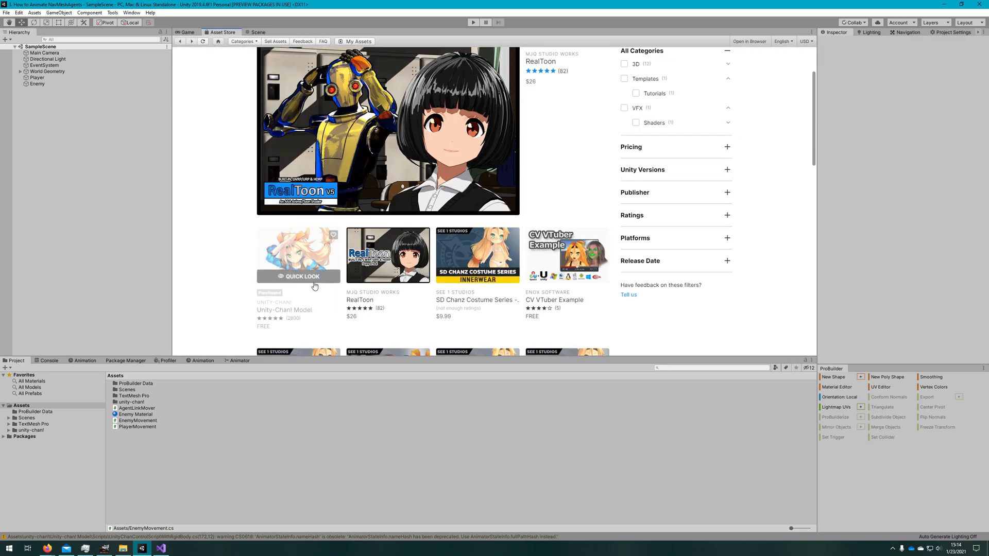
click(308, 275)
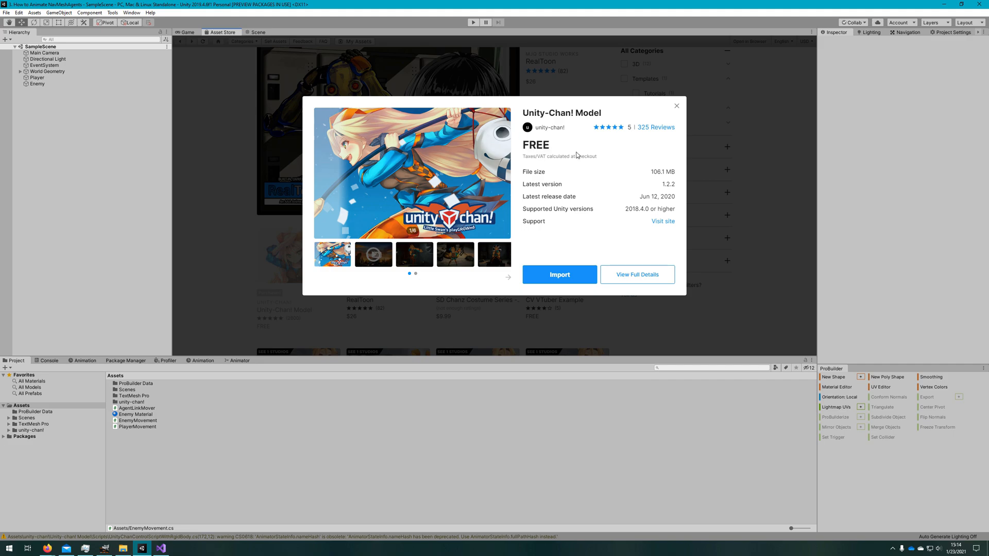
click(677, 108)
click(255, 32)
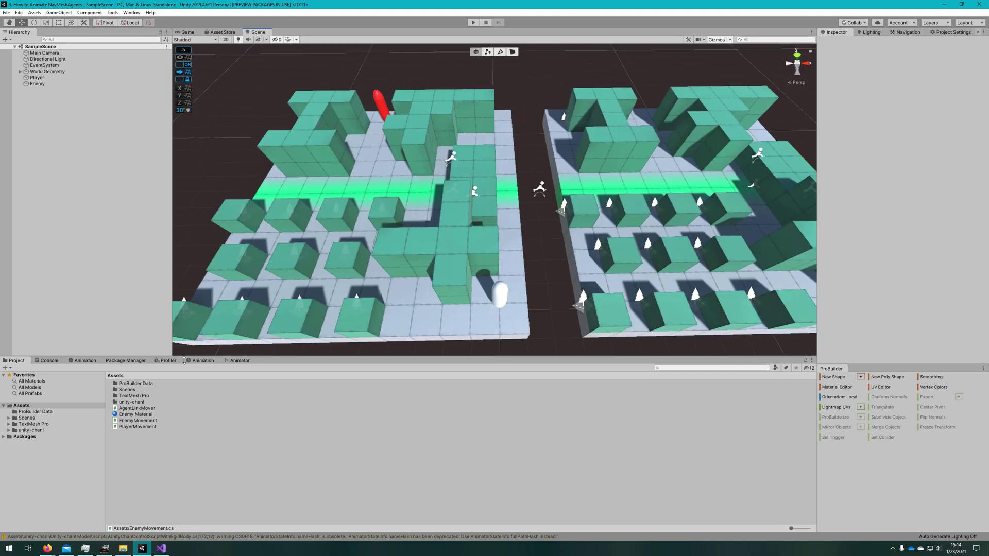
Add a unitychan_dynamic prefab as a child of both Player and Enemy
double_click(136, 402)
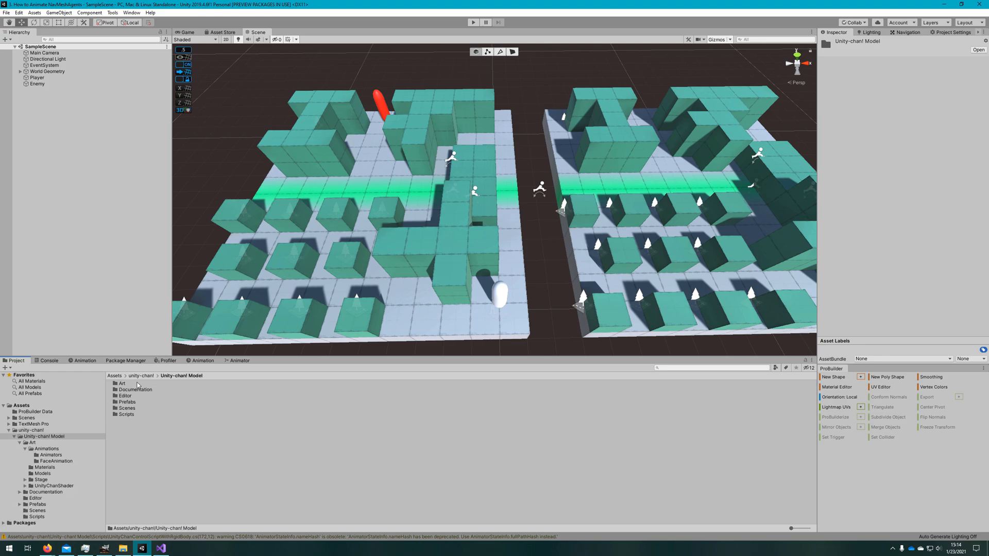
double_click(138, 383)
double_click(140, 403)
click(130, 414)
drag(192, 422, 99, 236)
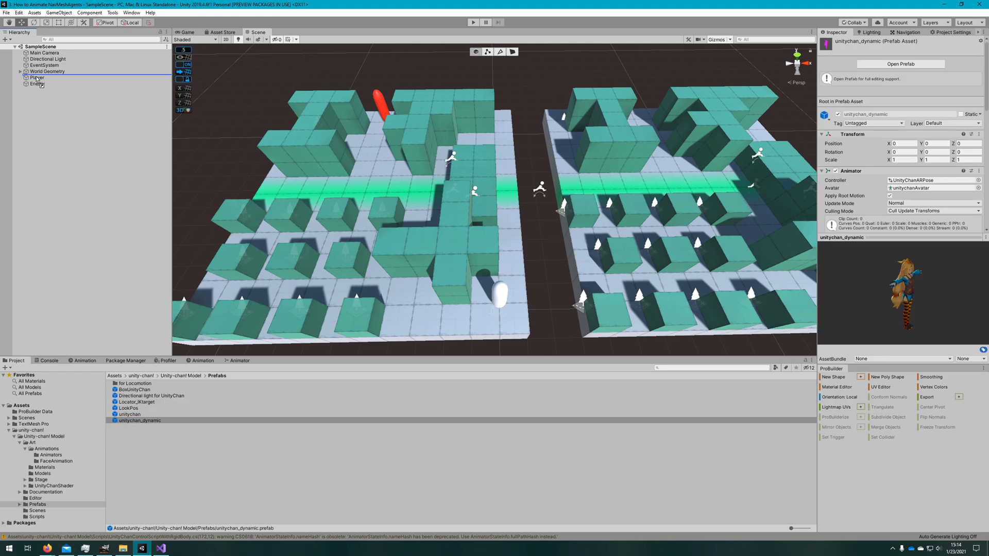
drag(38, 82, 37, 77)
drag(139, 420, 36, 90)
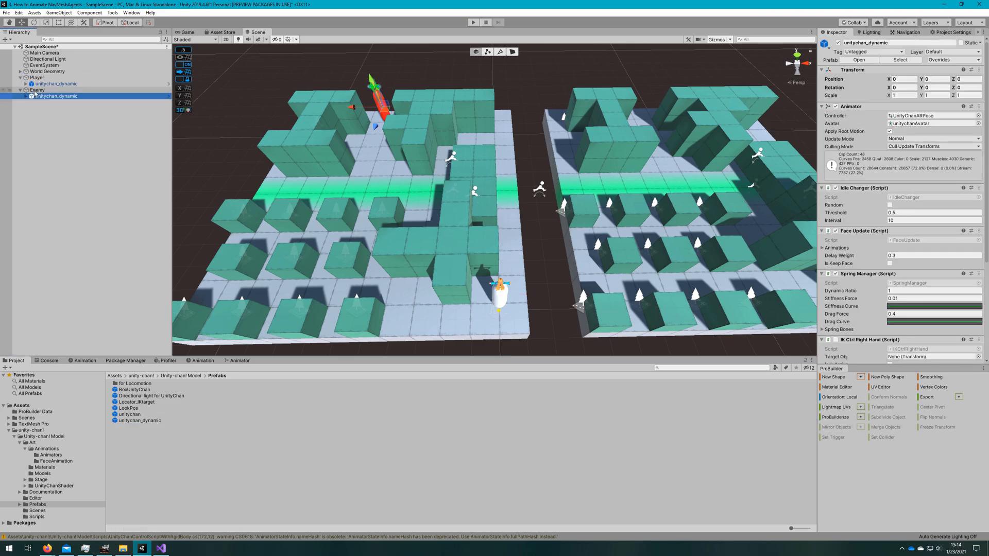
Remove Player's capsule Mesh Renderer and Mesh Filter and reset its Scale X/Z to 1
key(f)
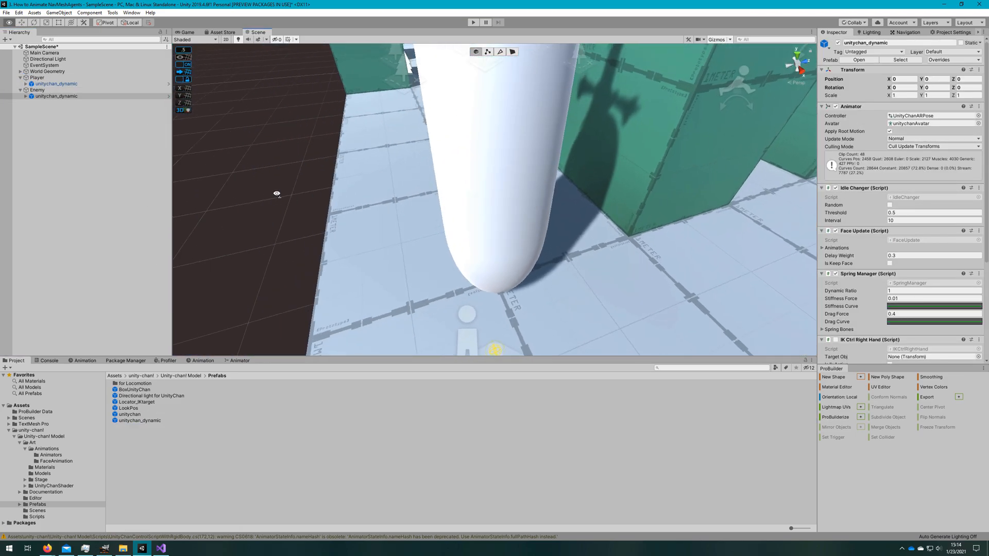
click(448, 268)
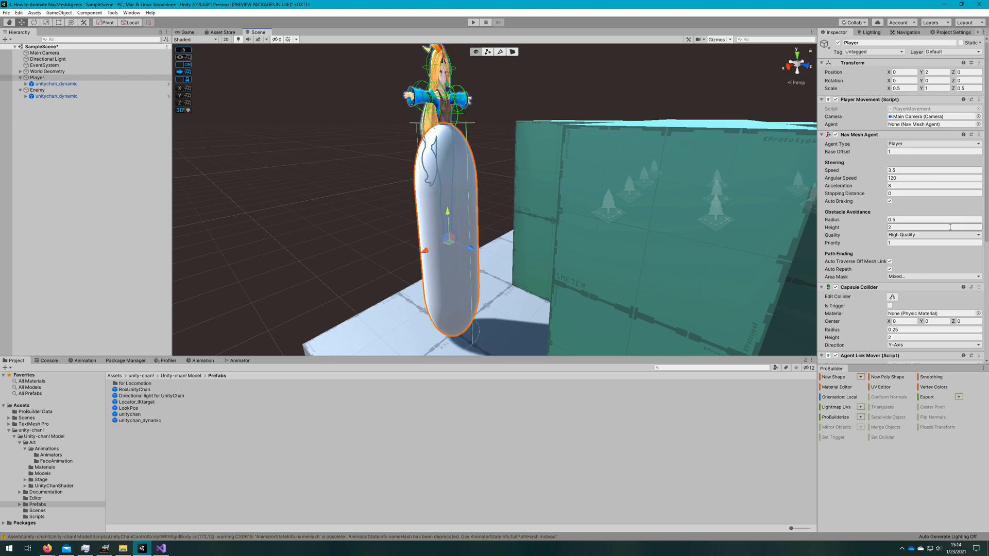
scroll(864, 221, down, 3)
right_click(864, 201)
click(881, 221)
right_click(867, 331)
click(904, 346)
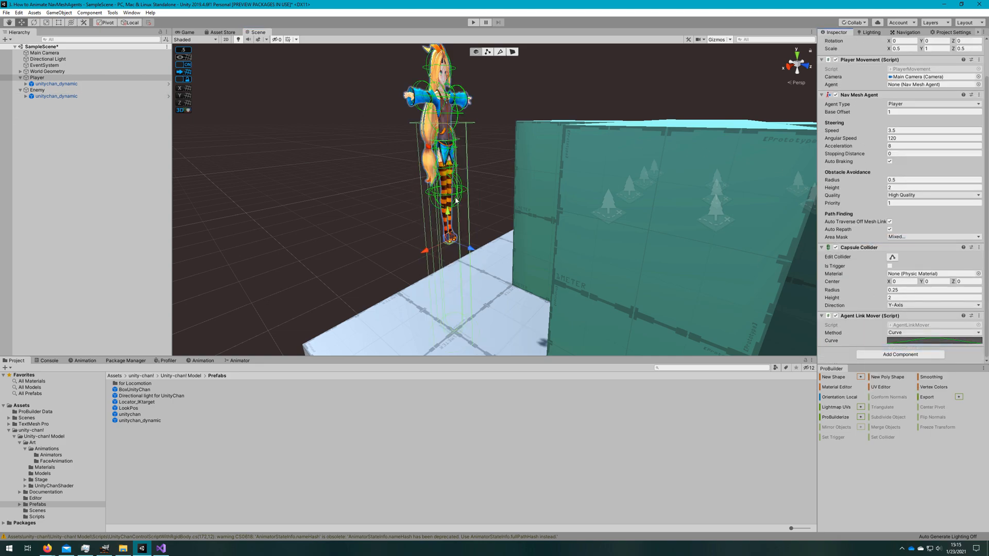
scroll(921, 168, up, 2)
drag(930, 71, 920, 71)
right_drag(641, 232, 603, 216)
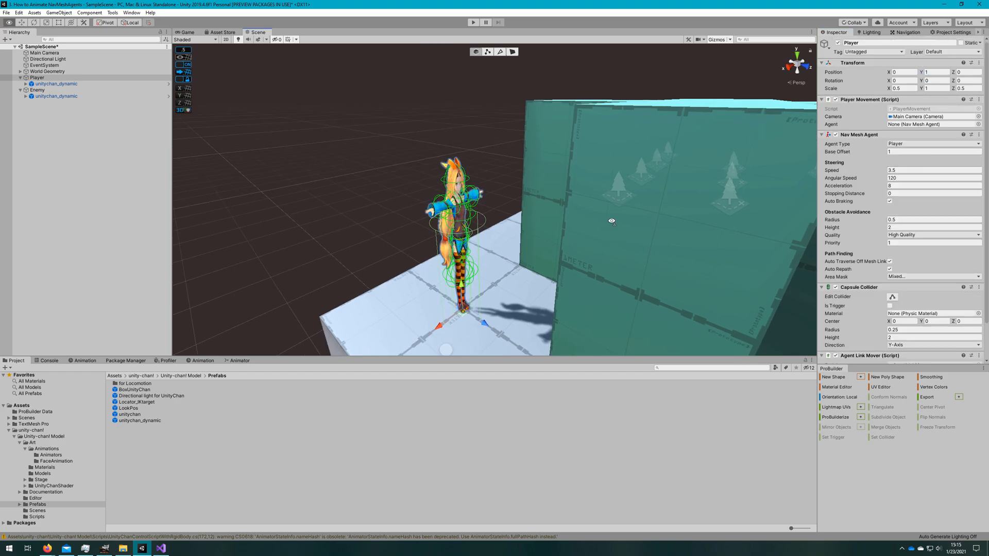
scroll(909, 246, down, 2)
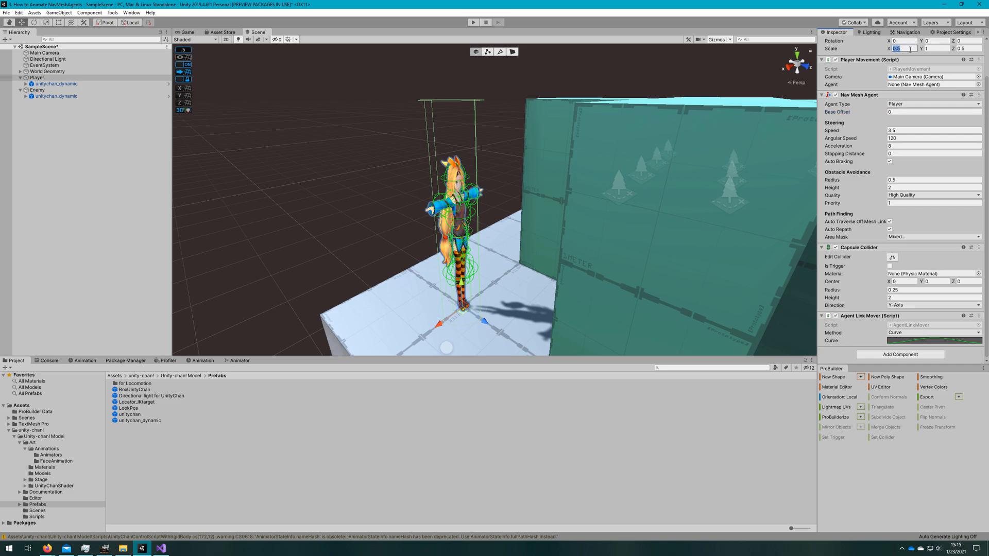
text(1)
key(Tab)
key(Tab)
text(1)
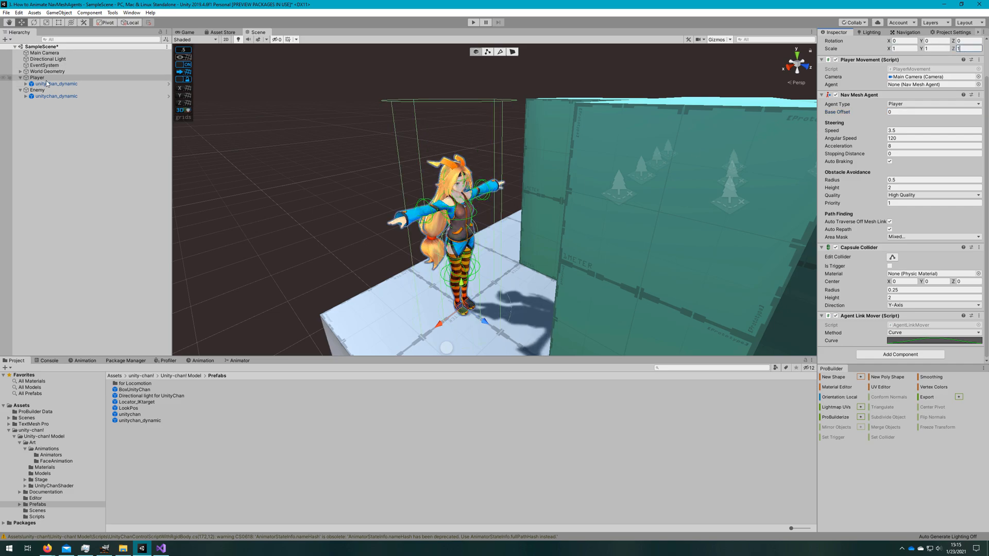
Strip Idle Changer, Face Update, IK Ctrl Right Hand and Auto Blink from the player's Unity-Chan model
alt+drag(495, 232, 541, 116)
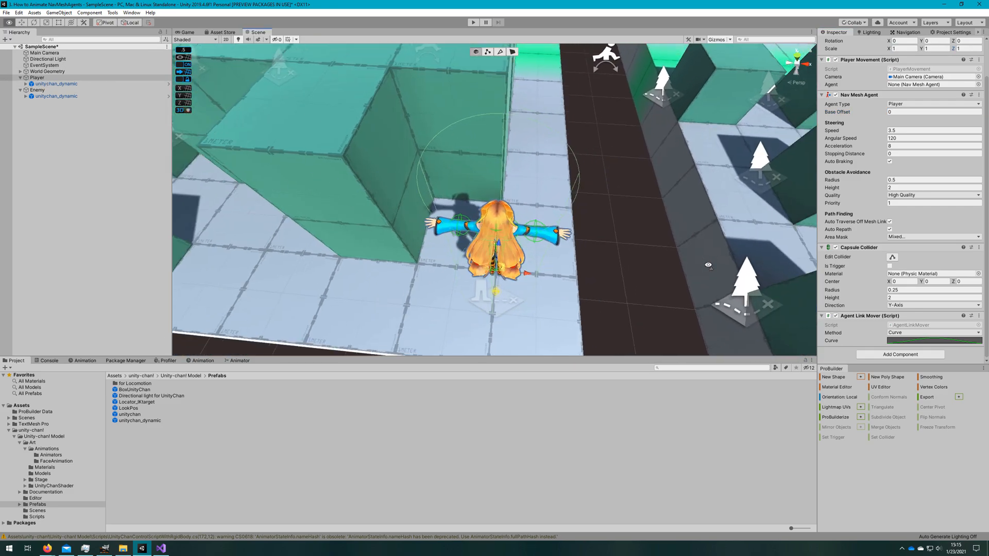
click(57, 83)
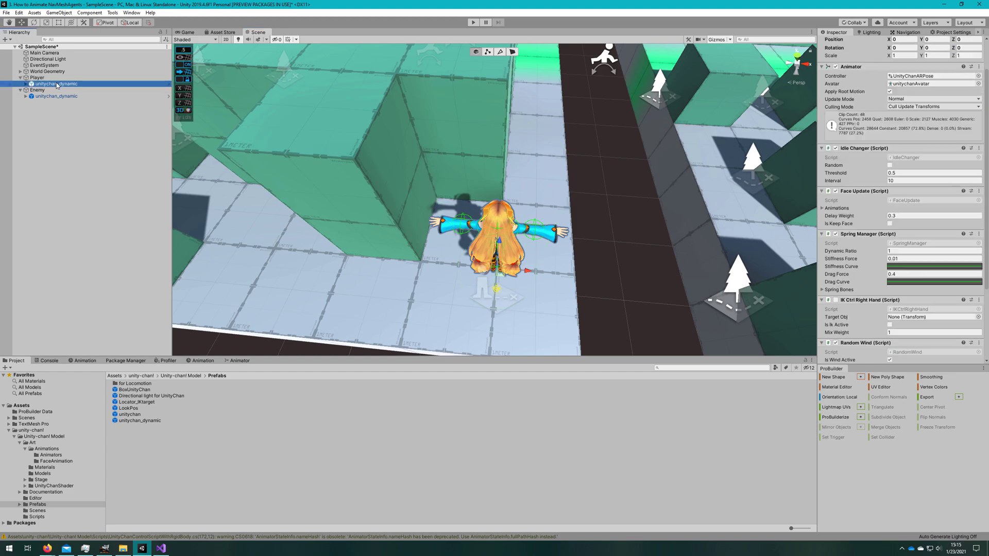
right_click(872, 194)
click(900, 232)
right_click(872, 163)
click(900, 203)
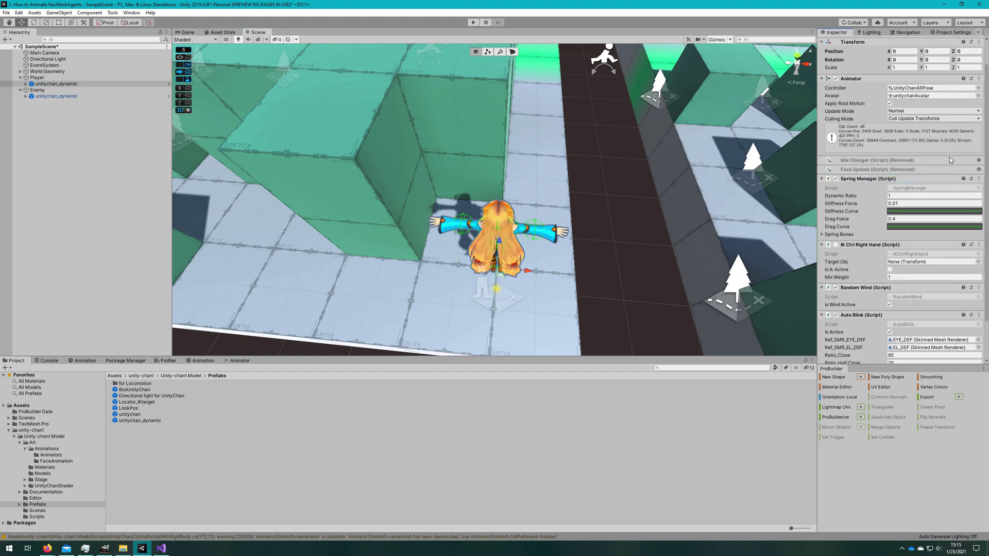
right_click(876, 246)
click(901, 262)
right_click(873, 284)
click(908, 301)
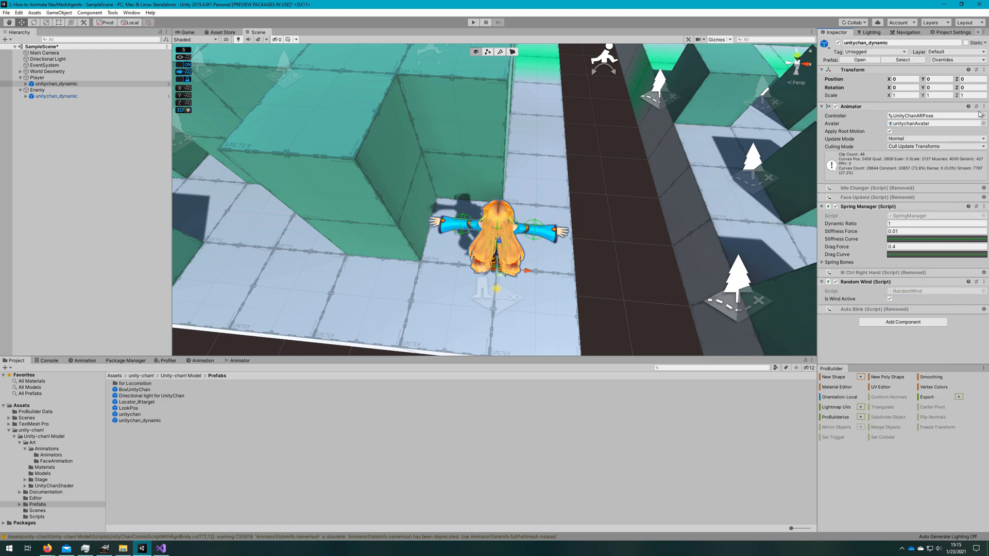
click(22, 405)
right_click(221, 456)
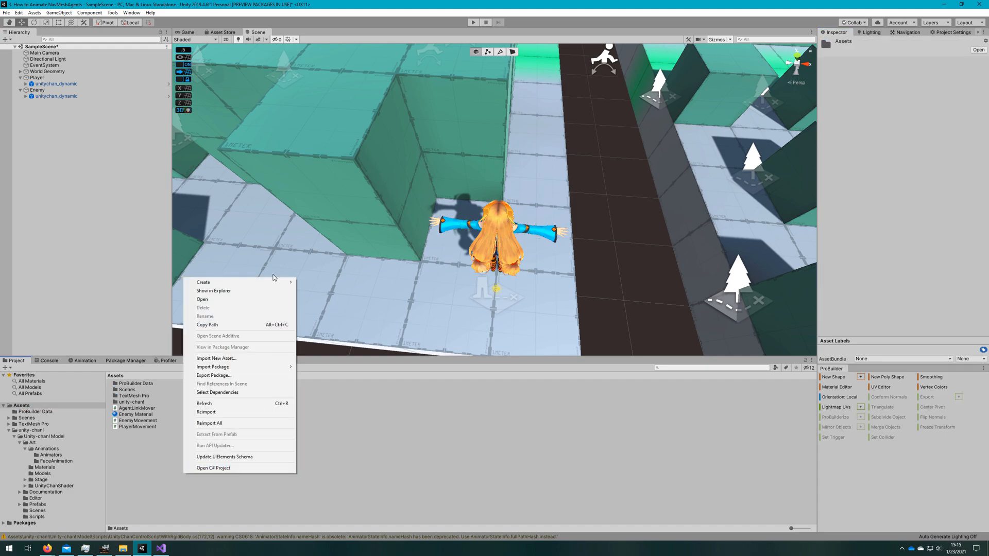
Create a Player Controller animator asset and add a WAIT00 state from the unitychan_WAIT00 clip
mouse_move(240, 283)
click(355, 418)
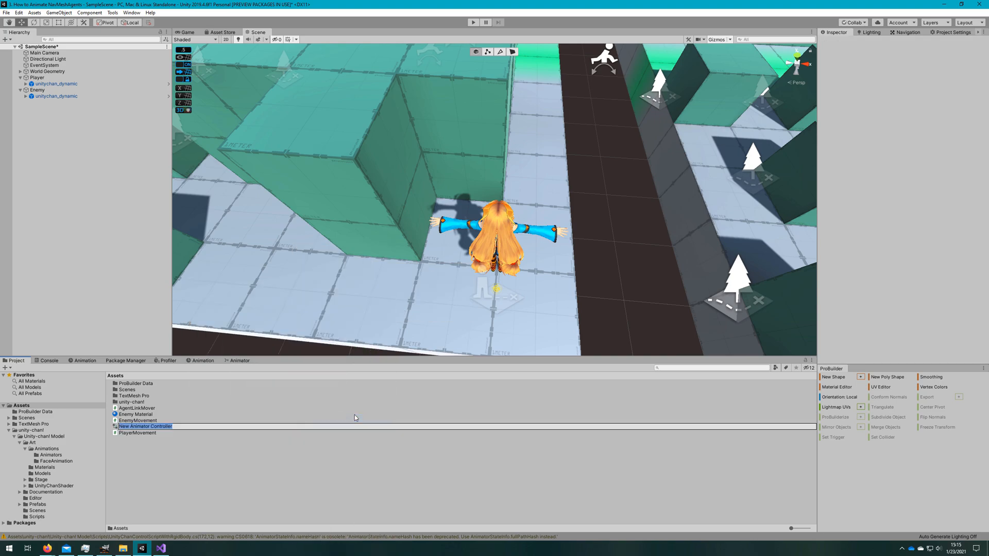
text(roller)
key(Return)
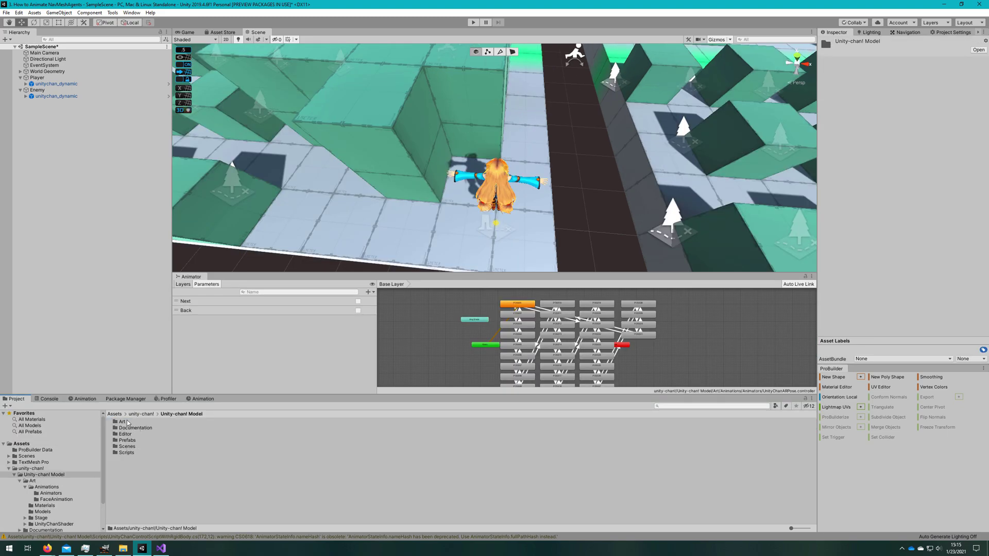
double_click(122, 422)
double_click(130, 422)
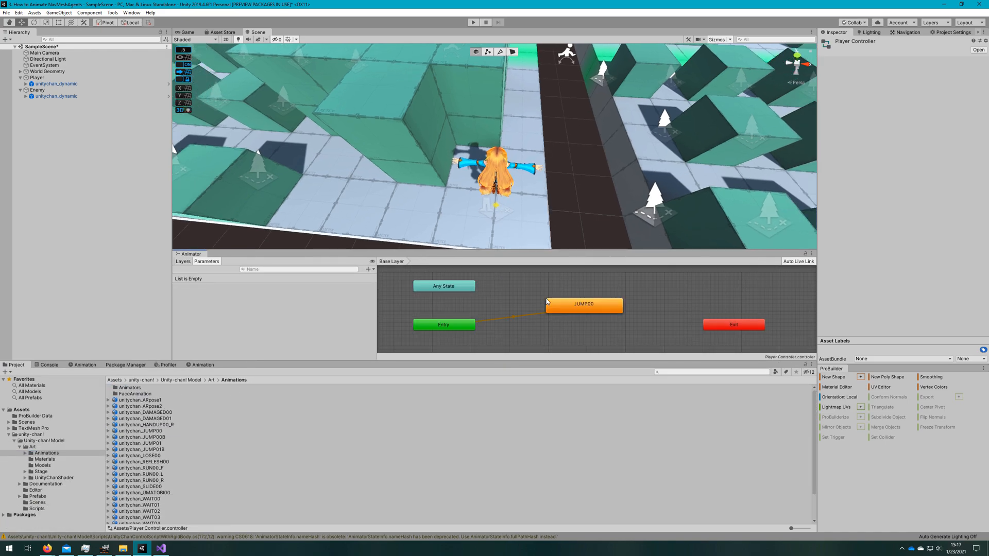
scroll(170, 464, down, 3)
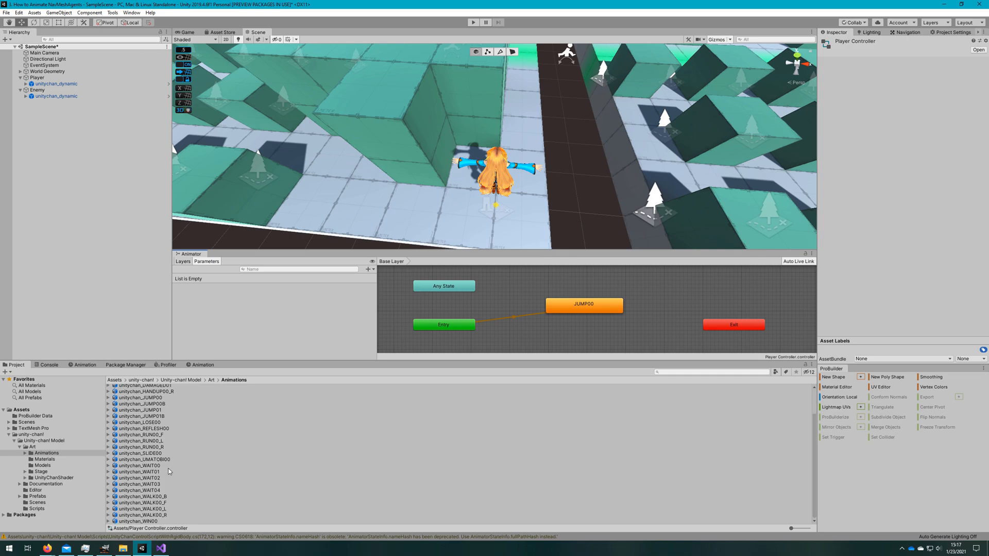
drag(168, 468, 612, 328)
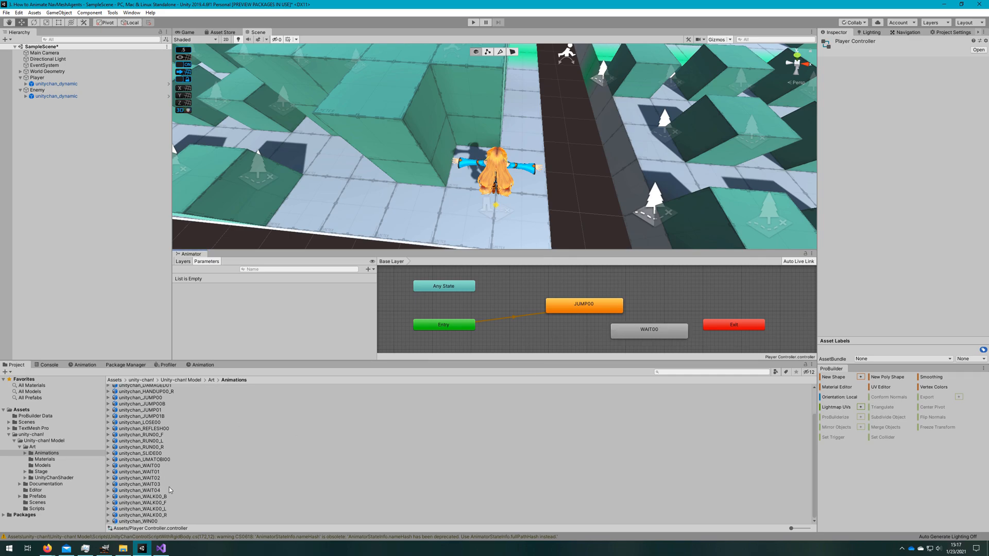
scroll(172, 495, up, 3)
mouse_move(154, 471)
mouse_down()
mouse_move(634, 303)
mouse_move(545, 309)
mouse_up()
Make WAIT00 the default state, arrange the graph, and connect Any State to JUMP00
right_click(649, 329)
click(696, 346)
drag(649, 329, 580, 336)
drag(544, 309, 568, 289)
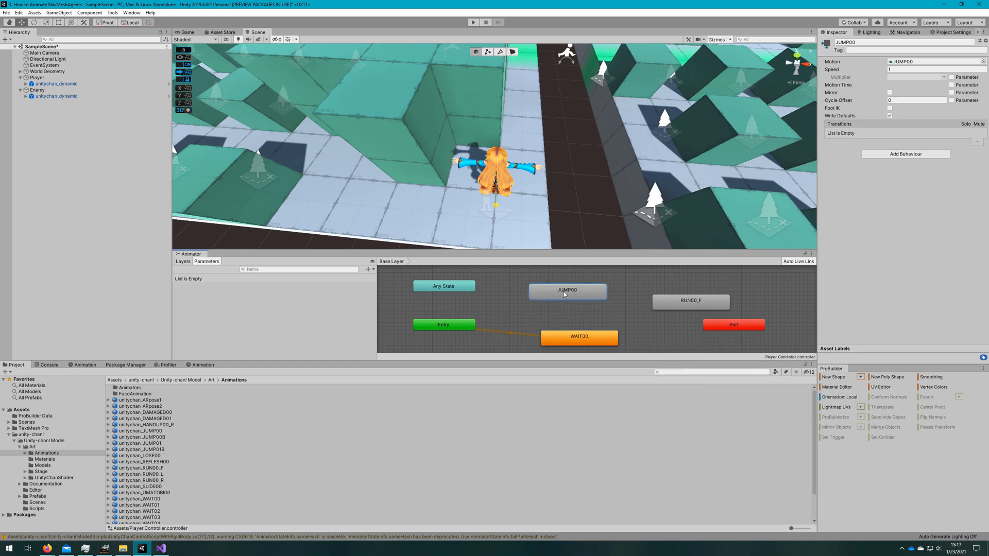
drag(444, 286, 459, 290)
right_click(459, 289)
click(567, 289)
drag(567, 290, 574, 278)
mouse_move(690, 301)
mouse_down()
mouse_move(602, 308)
mouse_move(649, 299)
mouse_up()
Add transitions WAIT00→RUN00_F, RUN00_F→WAIT00, RUN00_F→JUMP00 and JUMP00→WAIT00
right_click(580, 336)
click(611, 346)
click(592, 302)
right_click(649, 298)
click(680, 318)
click(579, 337)
right_click(649, 299)
click(680, 313)
click(581, 283)
right_click(734, 325)
right_click(581, 279)
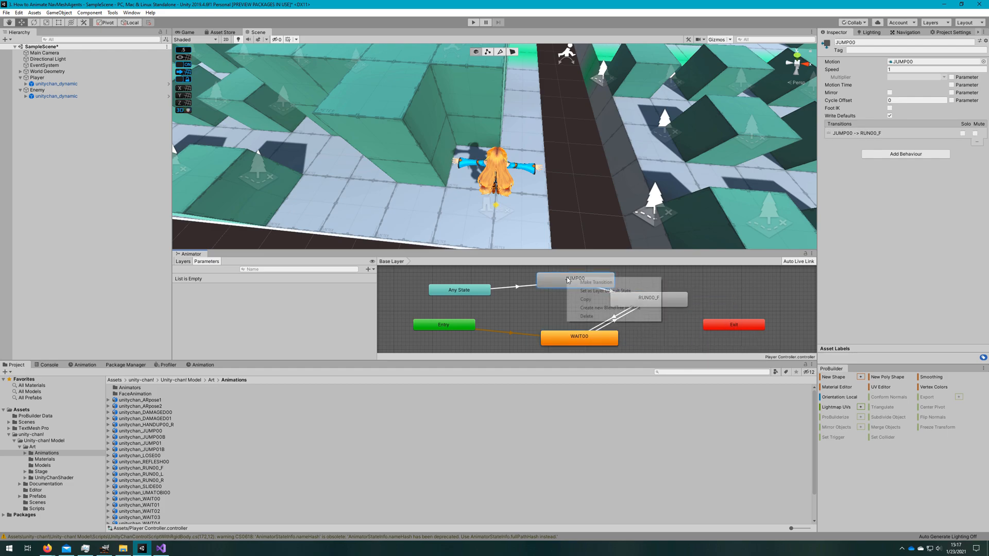
click(595, 282)
click(579, 337)
Tidy the state graph, settling Entry beside WAIT00 and checking RUN00_F and JUMP00
drag(459, 290, 445, 290)
drag(445, 325, 464, 338)
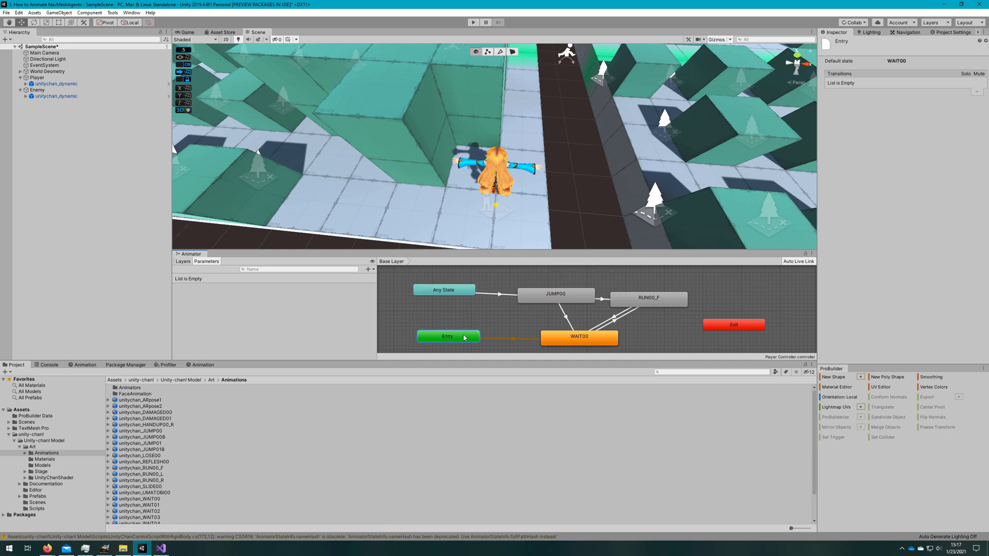
middle_drag(607, 342, 577, 324)
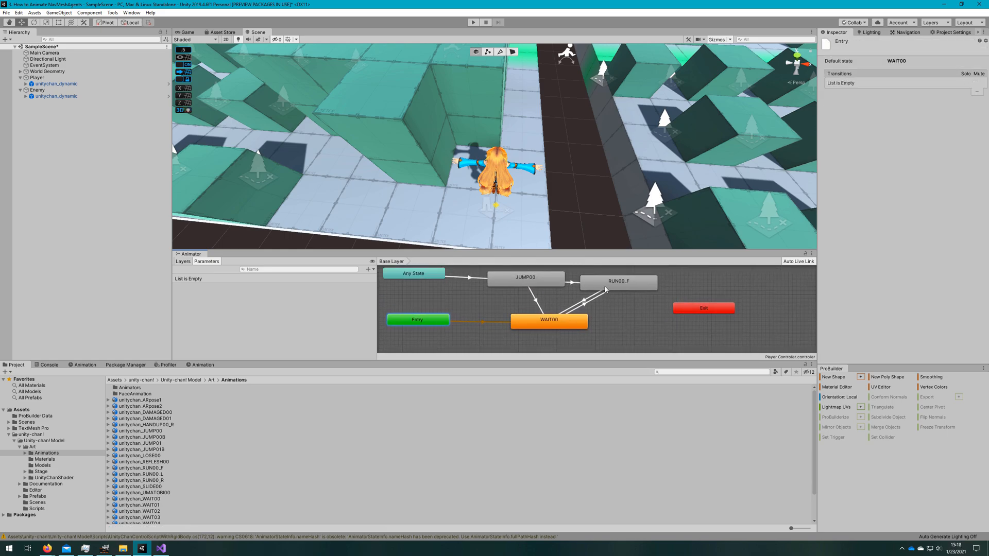
click(606, 285)
drag(606, 289, 617, 288)
click(540, 279)
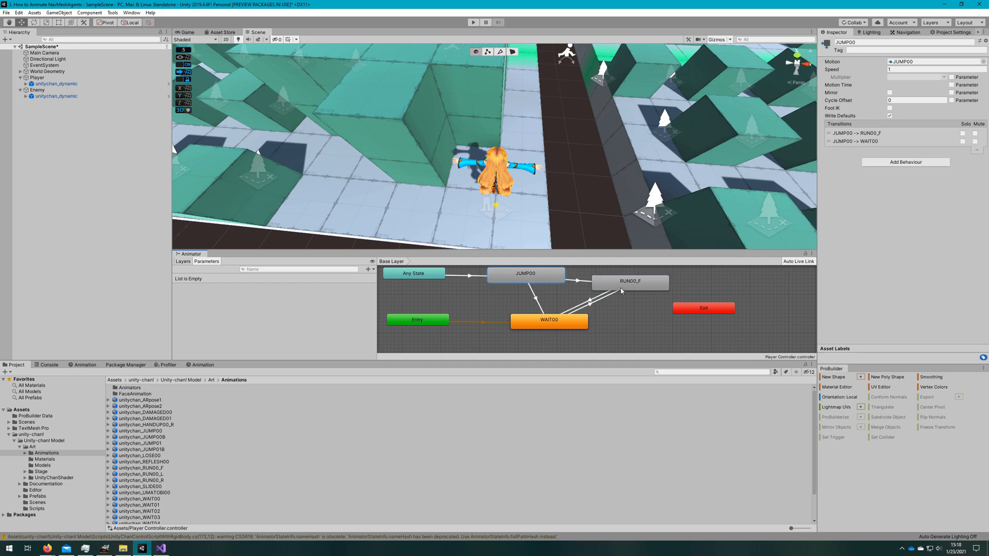
Add a Bool parameter IsMoving and a Trigger parameter Jump to the animator
click(367, 269)
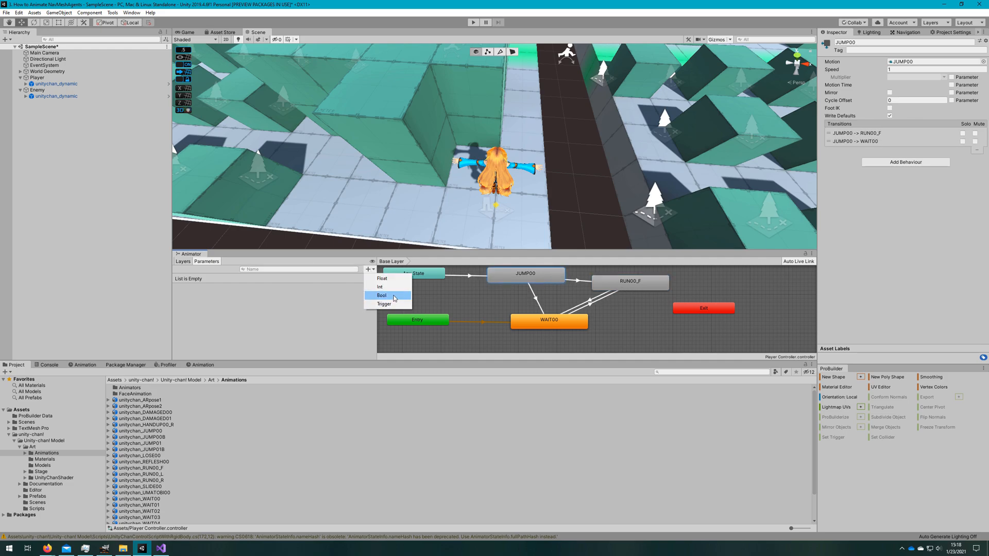
click(394, 296)
text(Moving)
key(Return)
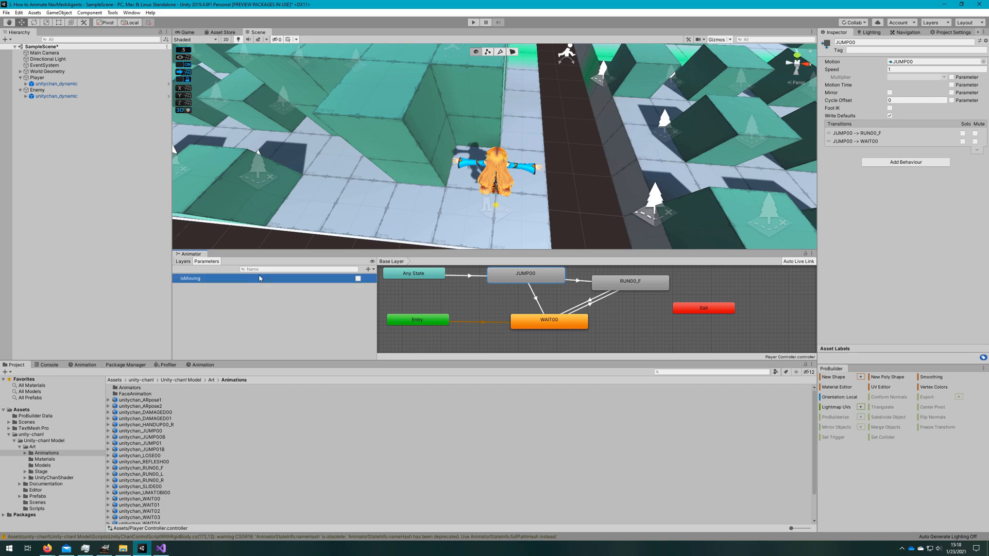
click(370, 269)
click(391, 308)
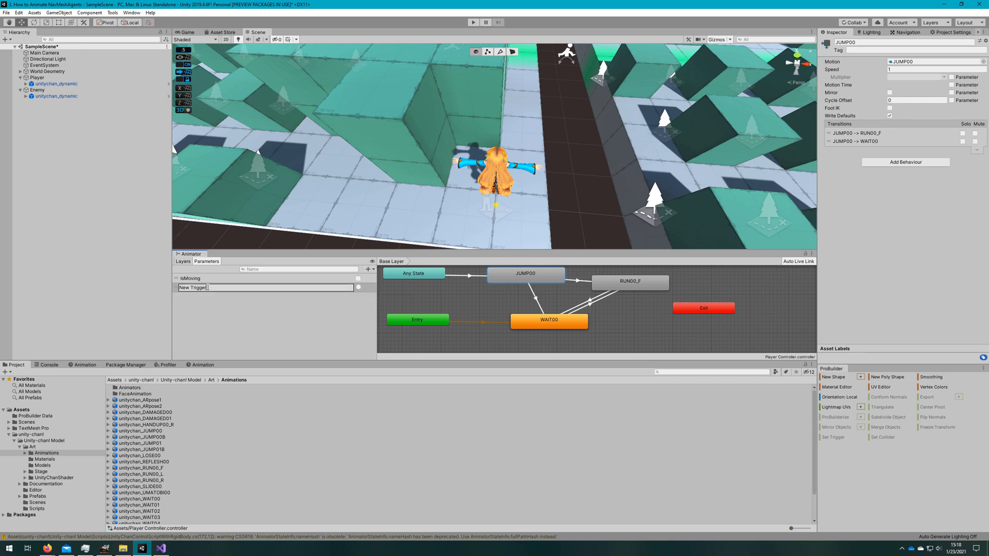
text(ump)
key(Return)
Condition Any State→JUMP00 on Jump and JUMP00→WAIT00 on IsMoving false
click(432, 279)
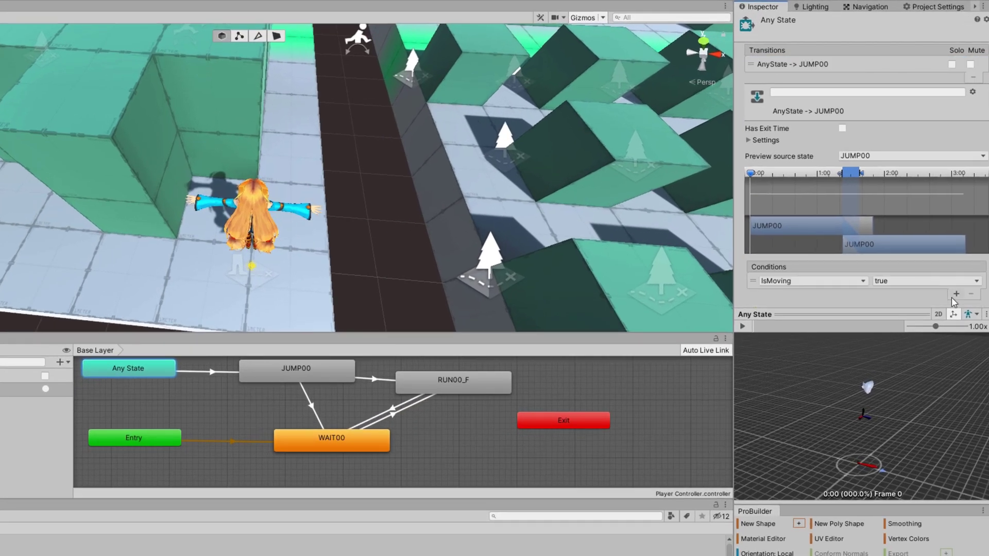
click(811, 280)
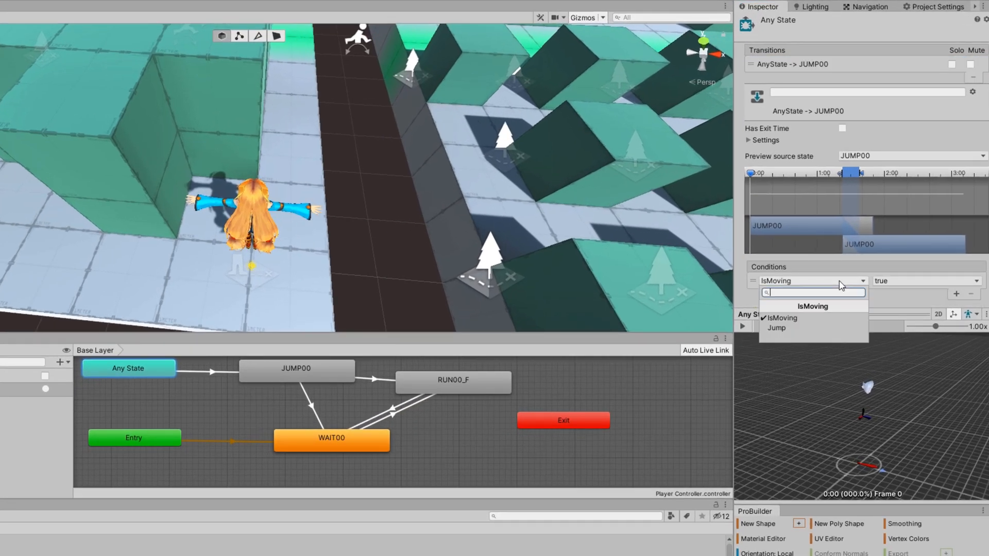
click(776, 317)
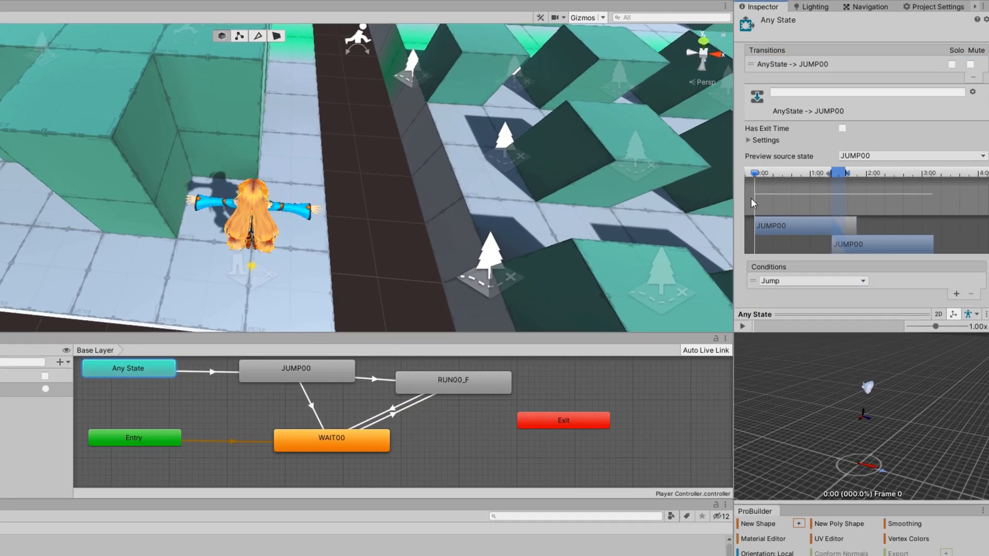
click(303, 374)
click(819, 158)
scroll(837, 239, down, 3)
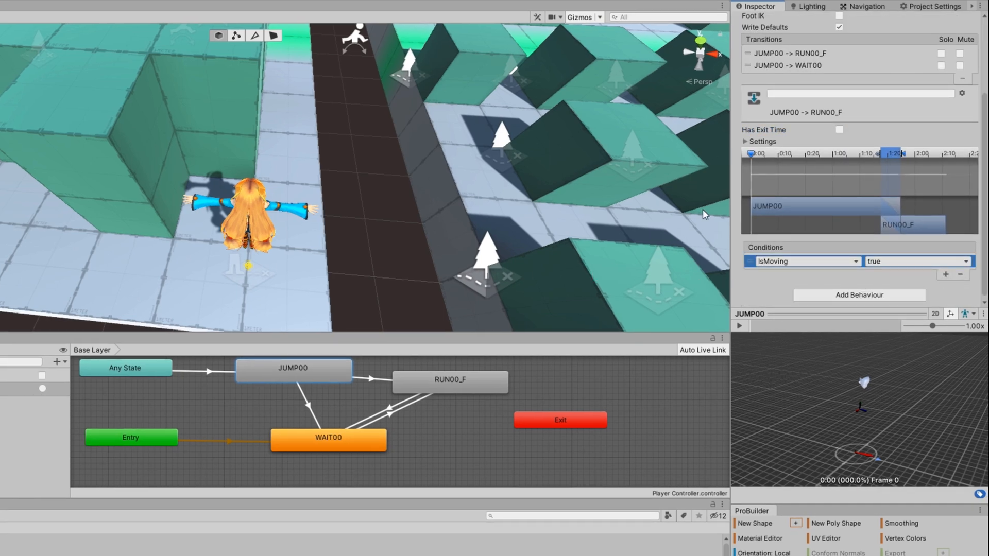
click(790, 65)
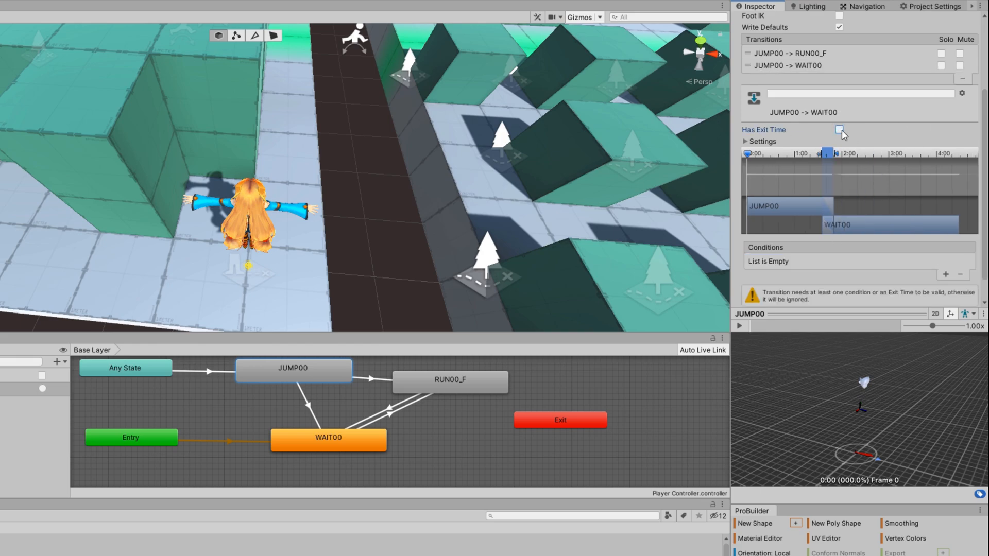
click(947, 274)
click(896, 287)
Uncheck Has Exit Time on WAIT00↔RUN00_F, requiring IsMoving true to run and false to wait
click(314, 439)
click(789, 157)
scroll(846, 230, down, 3)
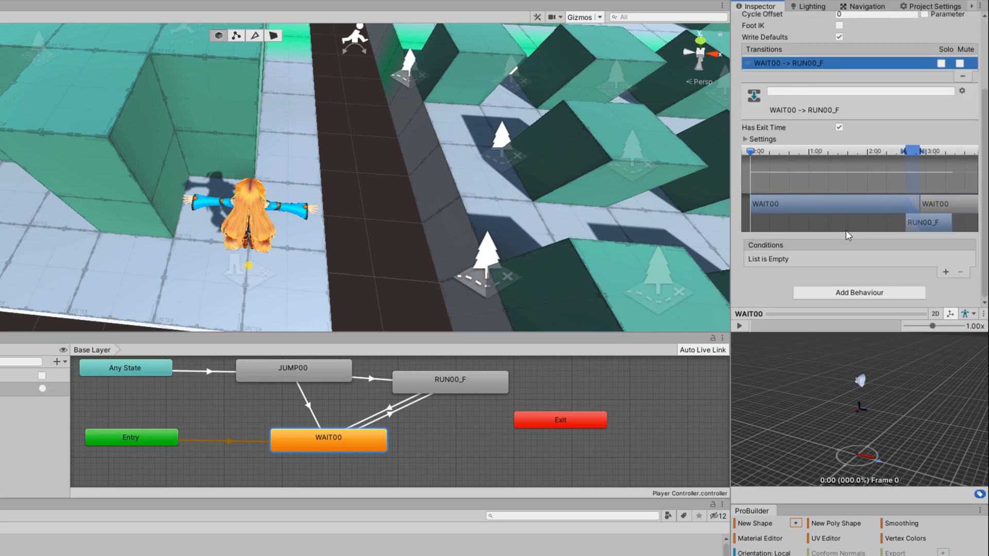
click(840, 128)
click(946, 272)
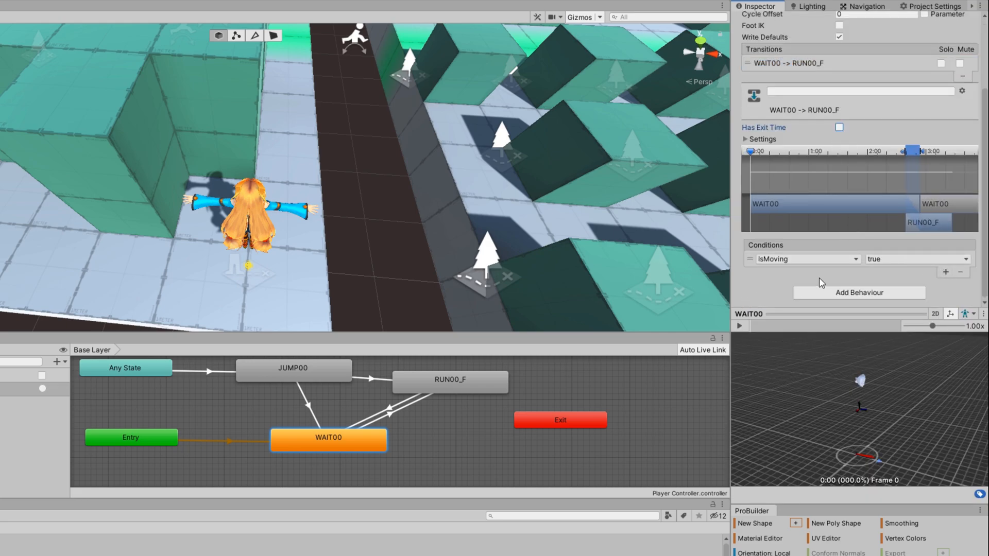
click(459, 385)
click(809, 158)
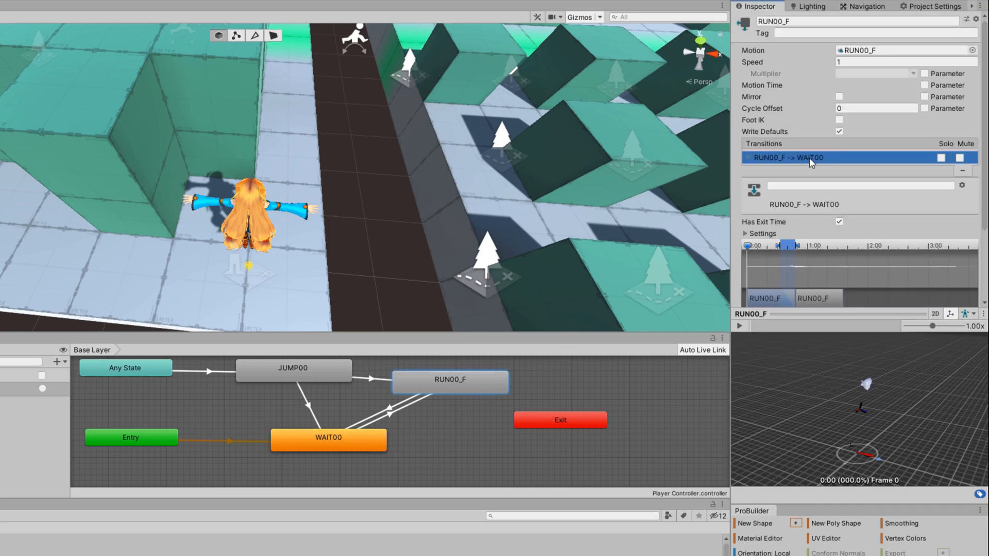
click(840, 222)
scroll(850, 193, down, 3)
click(946, 273)
click(916, 259)
click(897, 286)
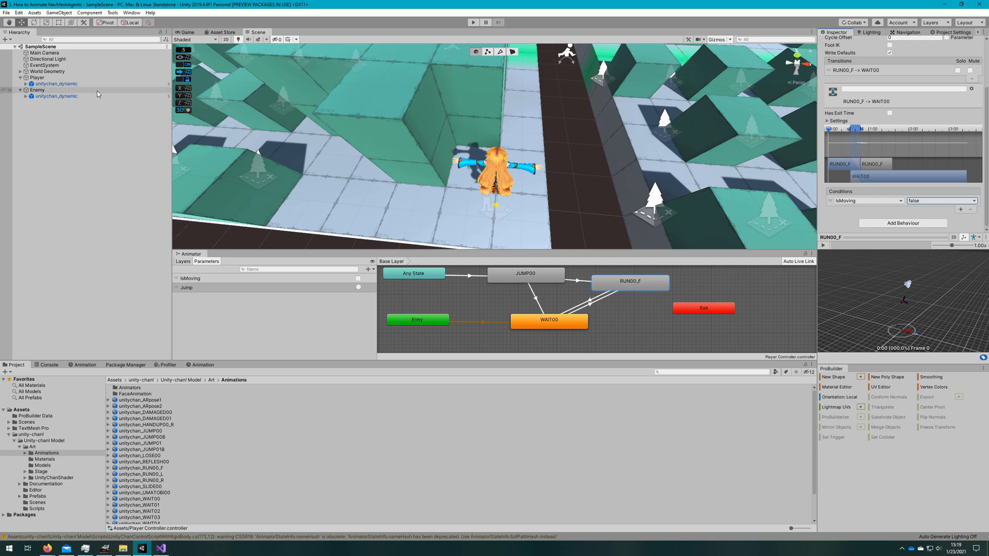
Assign Player Controller as the animator controller of the player's unitychan_dynamic
click(56, 83)
click(983, 116)
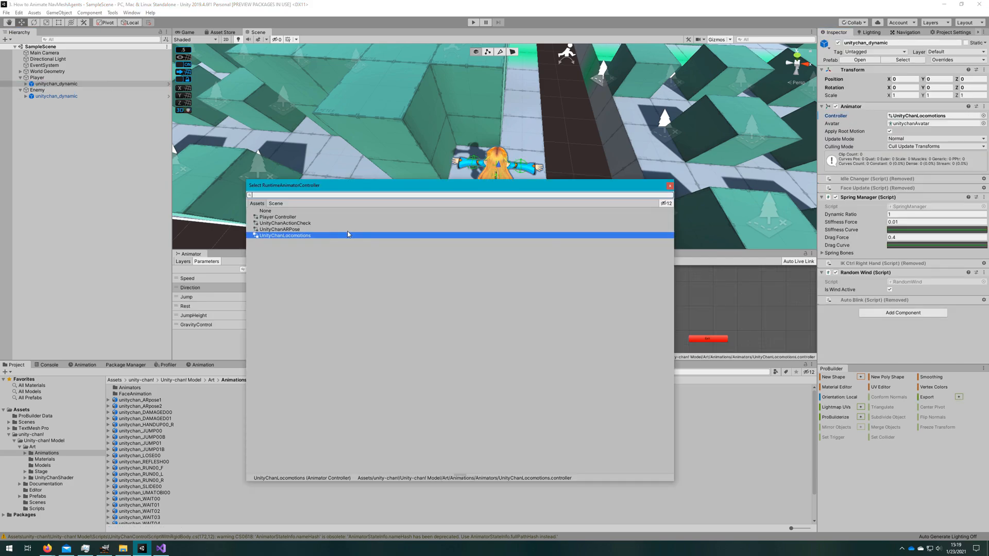
double_click(293, 222)
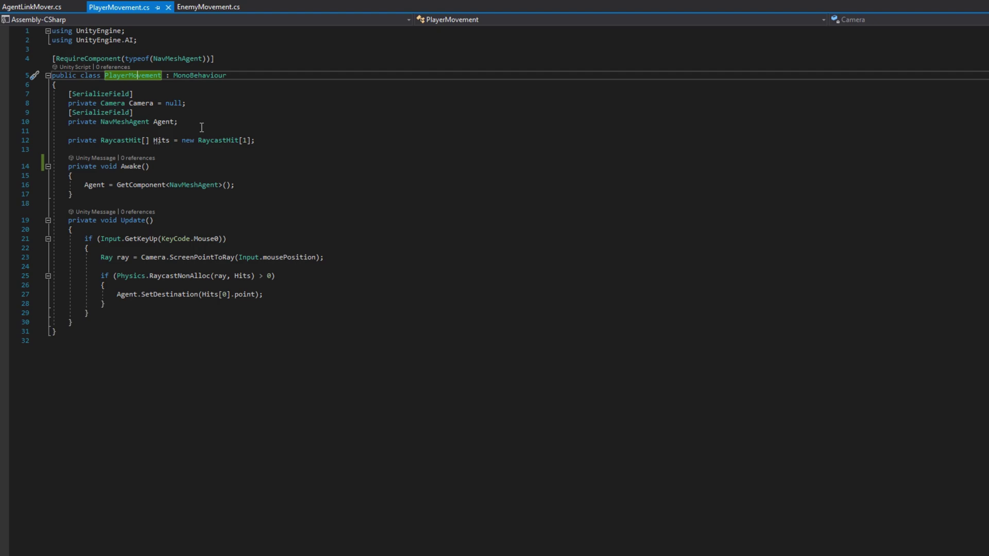
Declare an Animator field in PlayerMovement and start an Animator.SetBool call at the end of Update
click(201, 121)
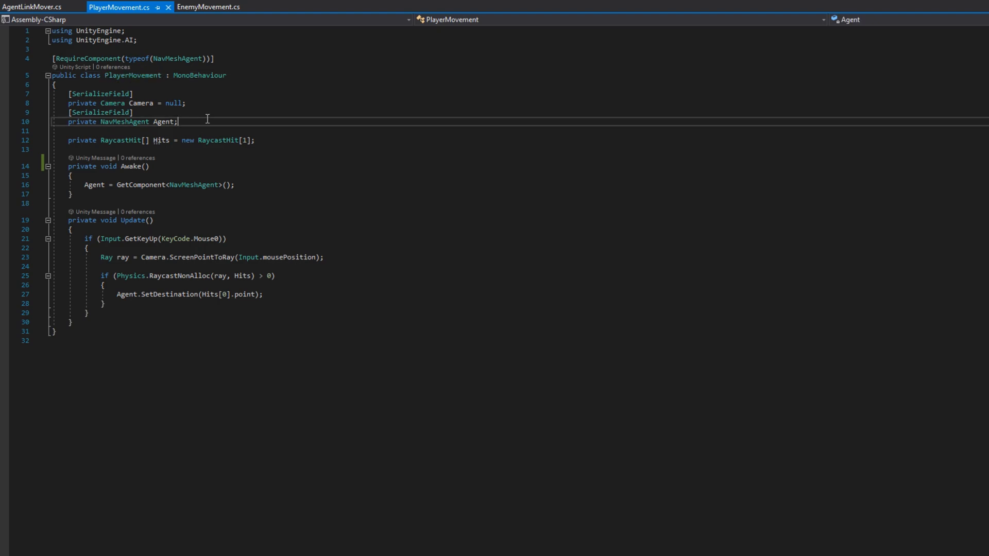
key(Return)
key(Return)
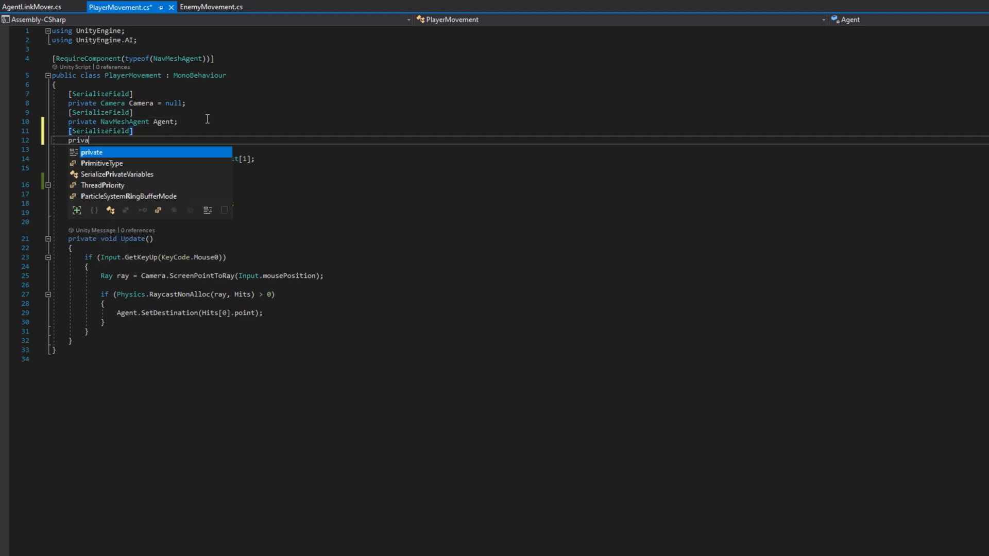
text(private Animator Ani)
text(am)
text(;)
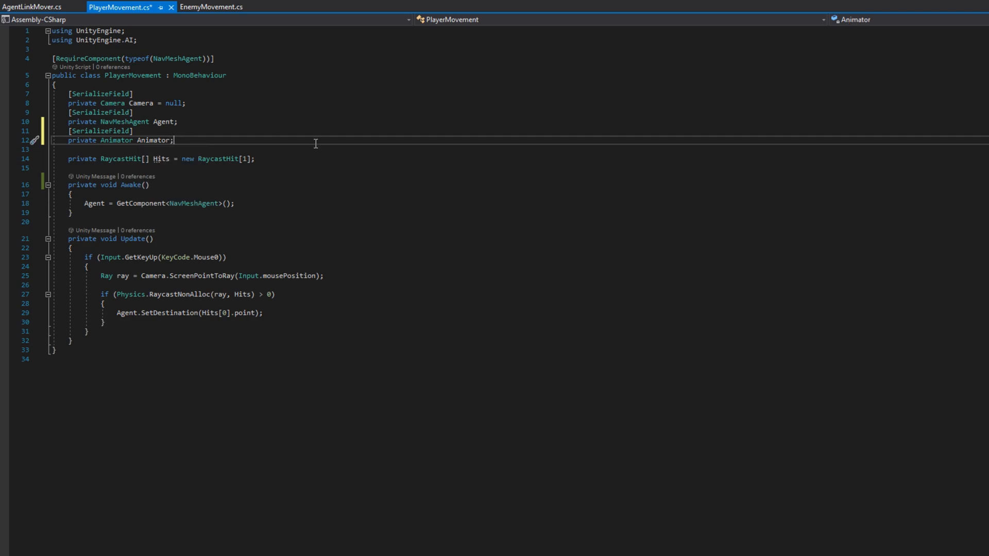
click(279, 213)
click(267, 321)
key(Return)
key(Return)
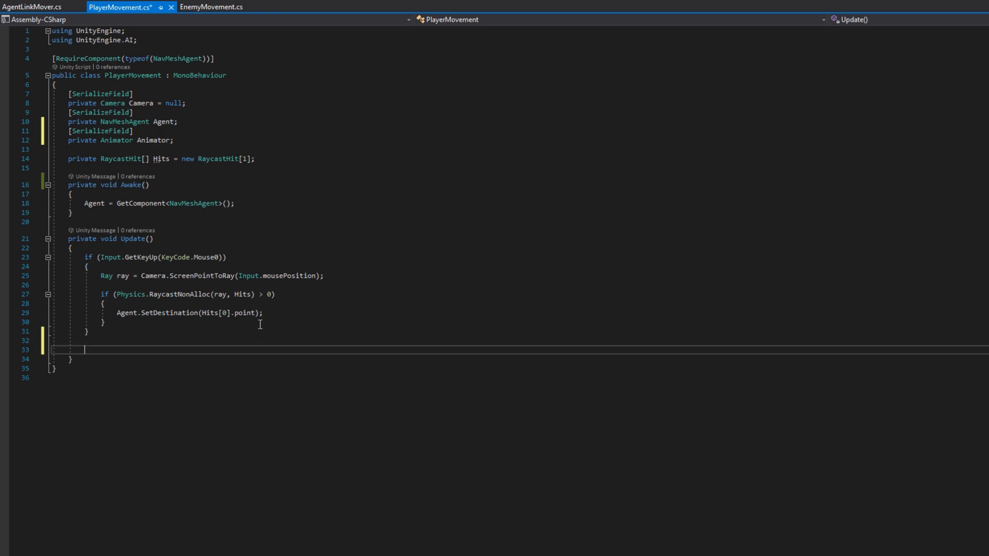
text(Animator.SetBo)
key(Tab)
text(")
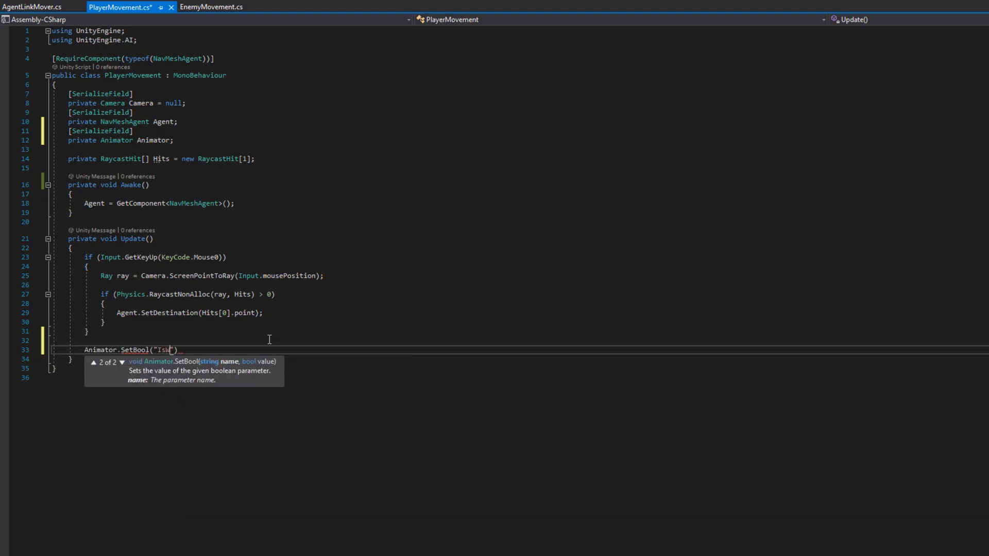
key(Escape)
key(ctrl+shift+Left)
key(BackSpace)
Add an IsWalking constant and set it from Agent.velocity.magnitude > 0.01f, saving the script
click(290, 150)
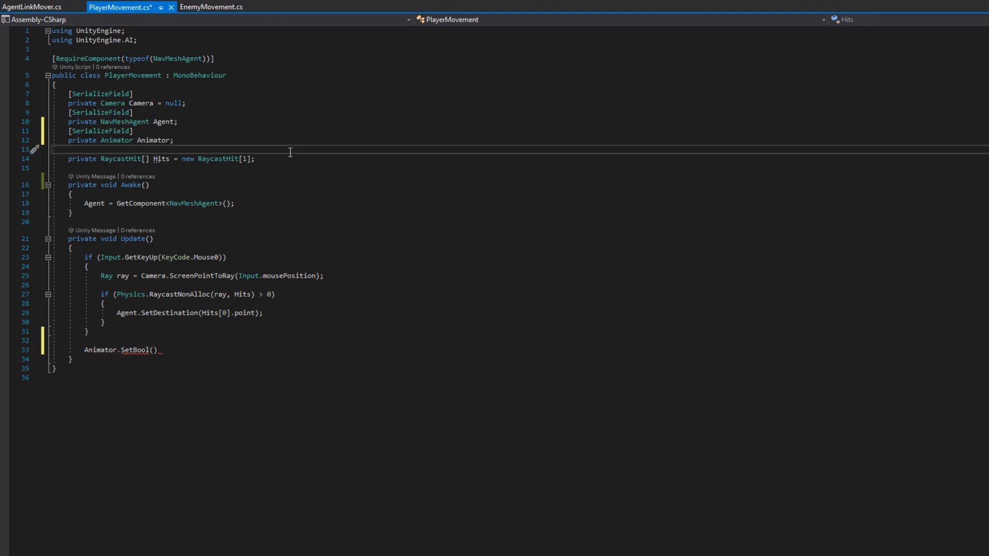
key(Return)
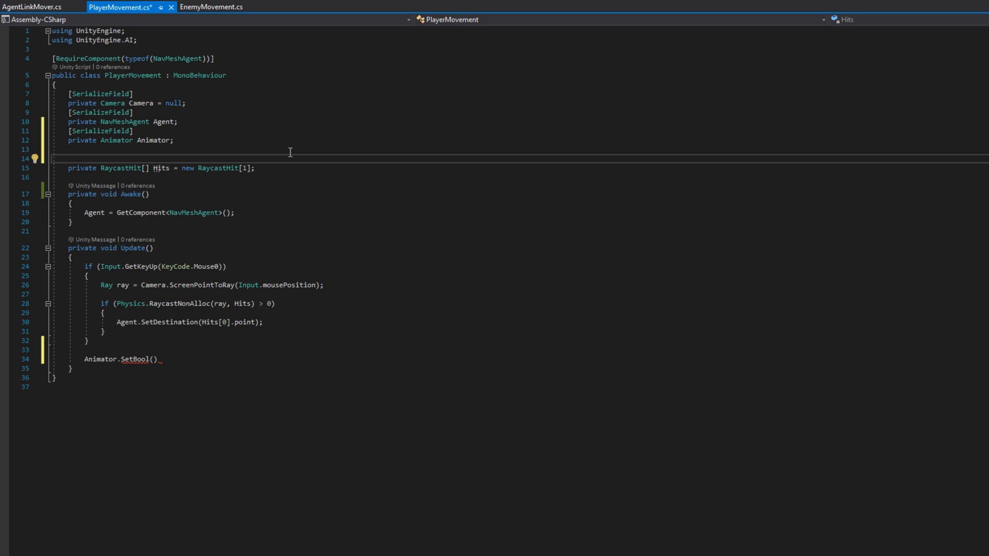
text(private const st)
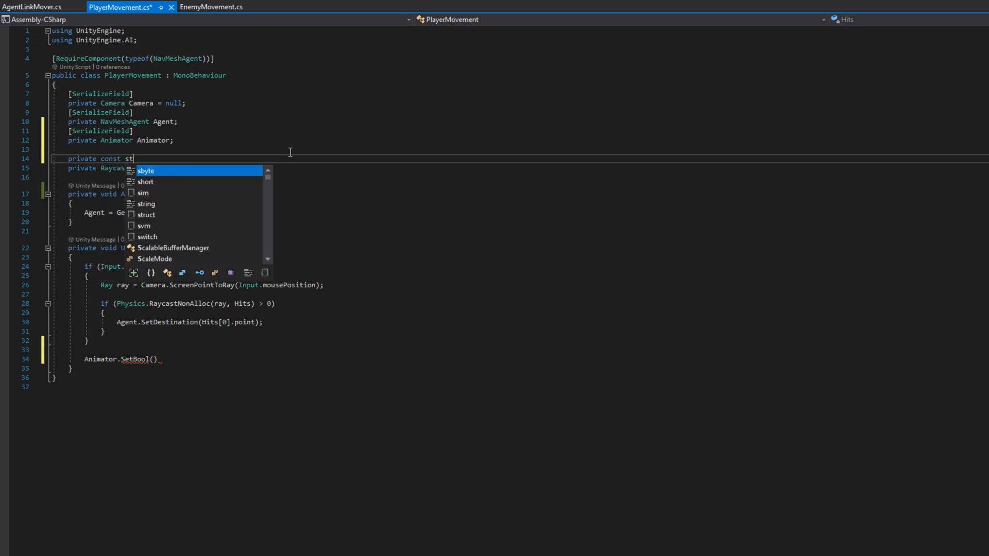
text(ring IsWalking = "IsWalking";)
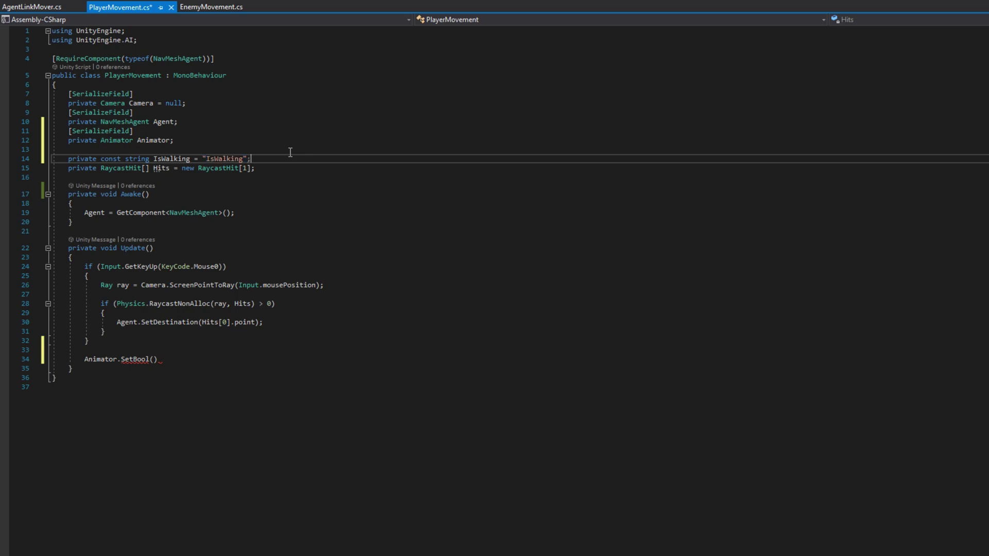
key(Return)
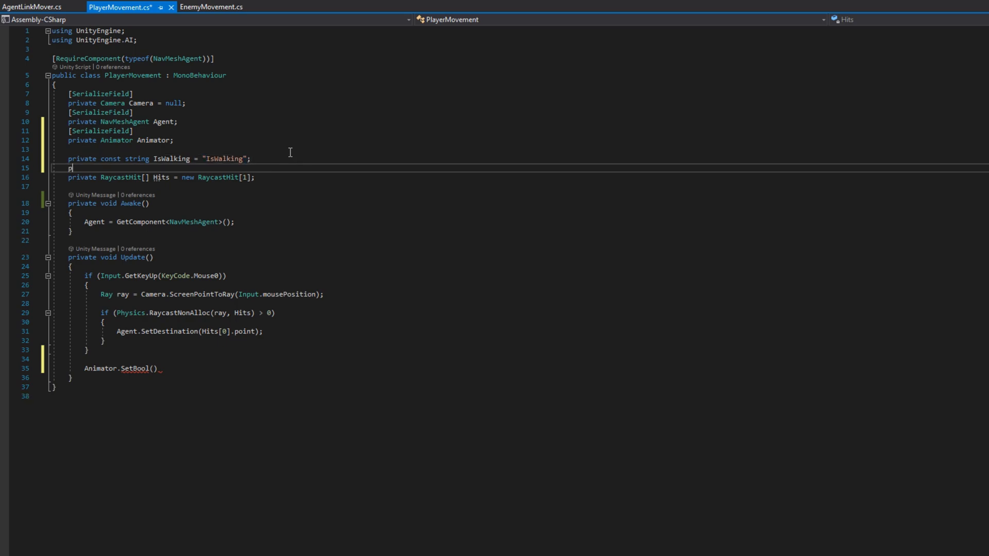
text(private const string Jump = "Jump";)
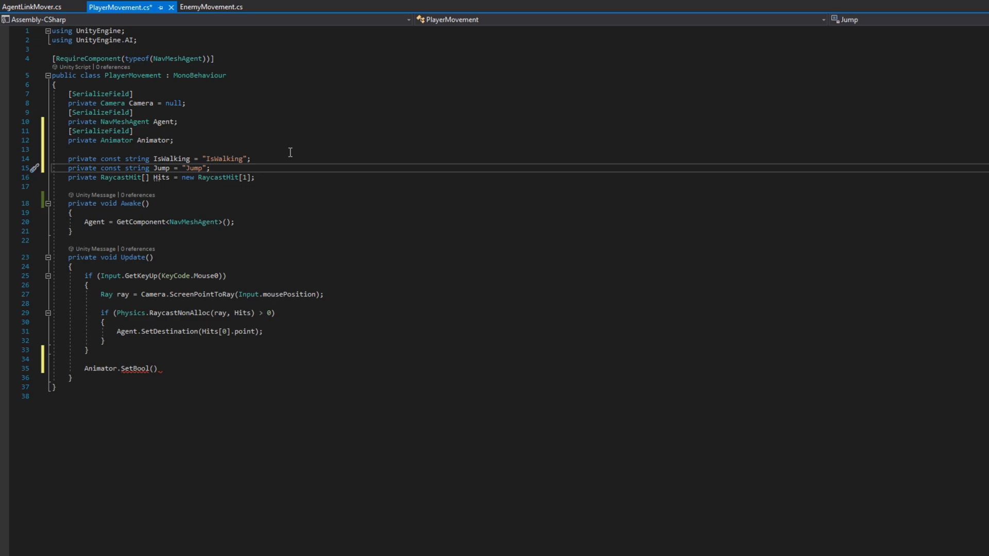
key(ctrl+s)
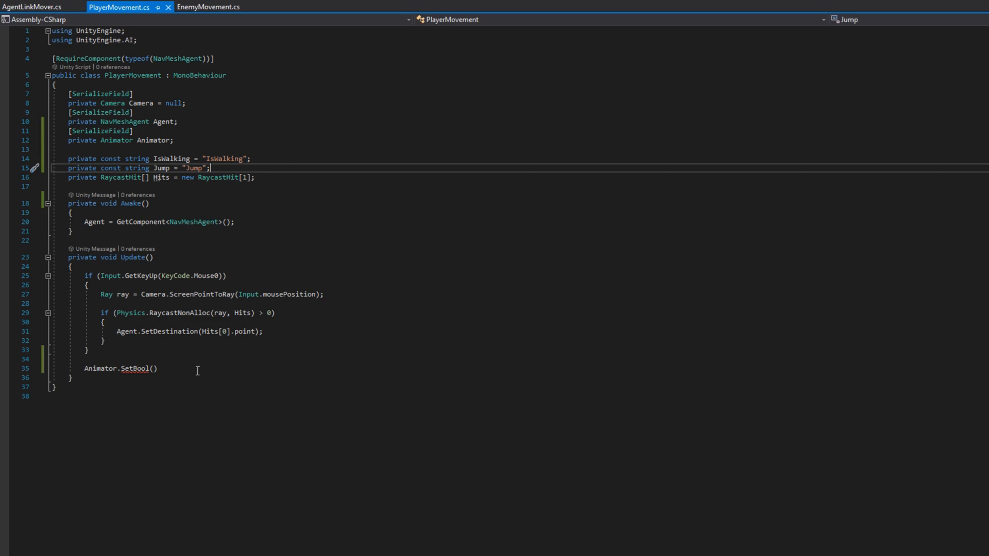
click(154, 369)
text(IsWalking)
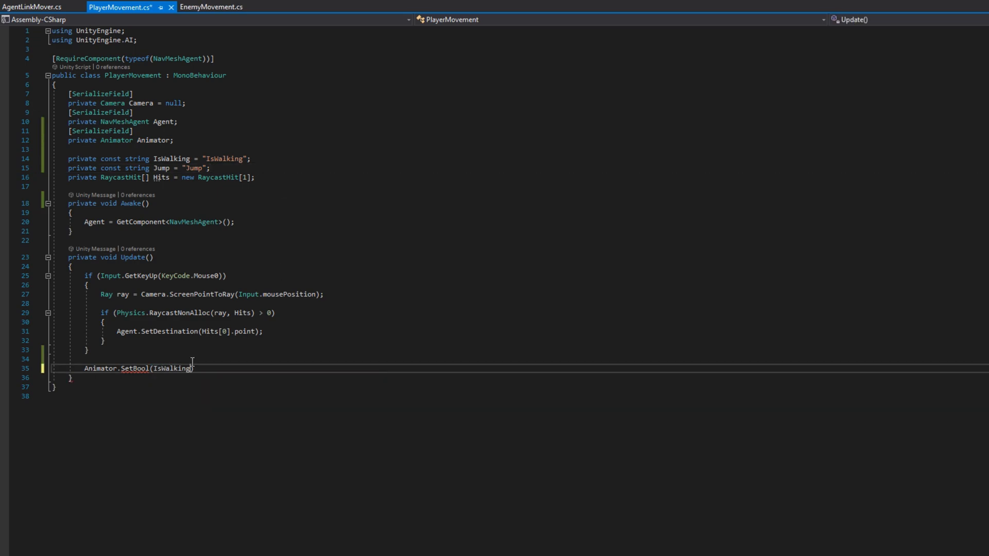
text(, Agent)
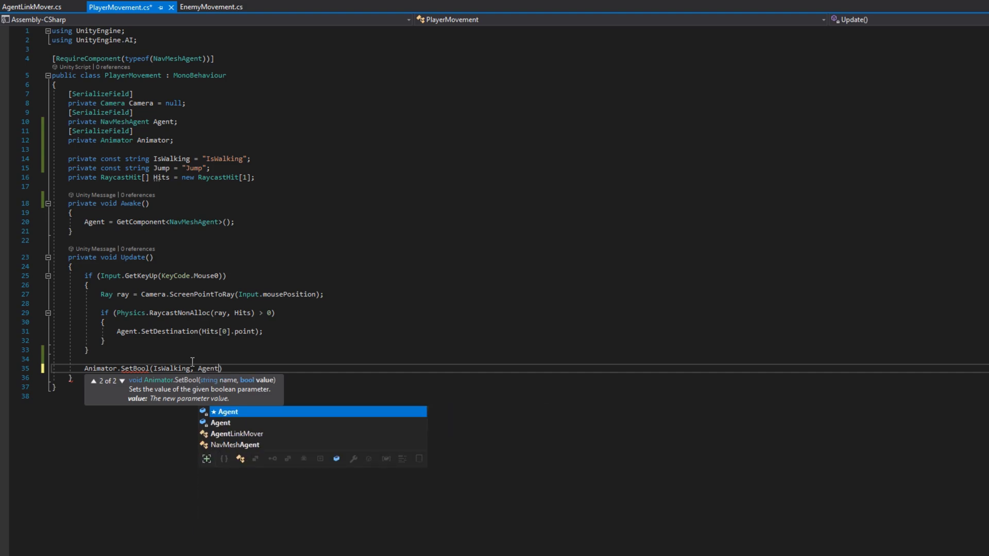
text(.velocity.magn)
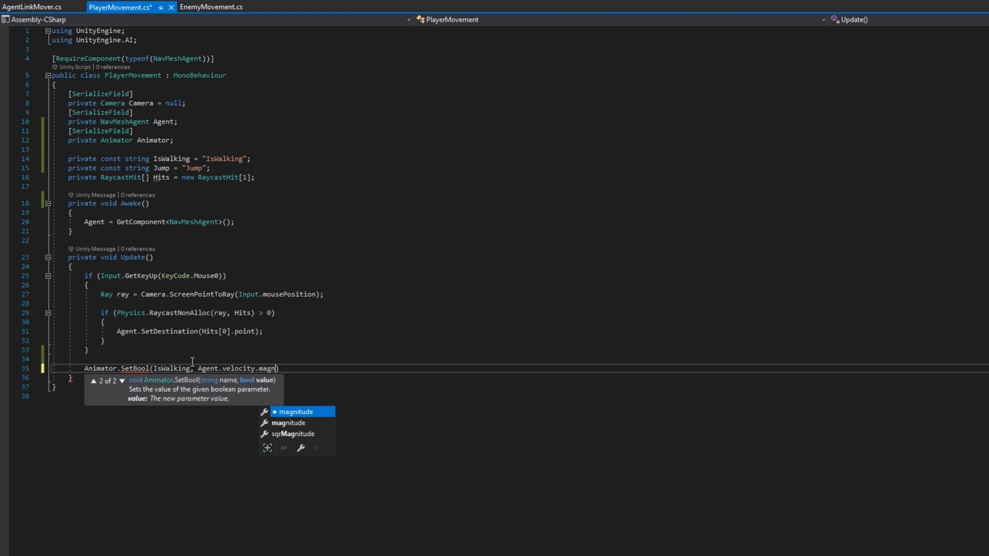
key(Tab)
text(01f))
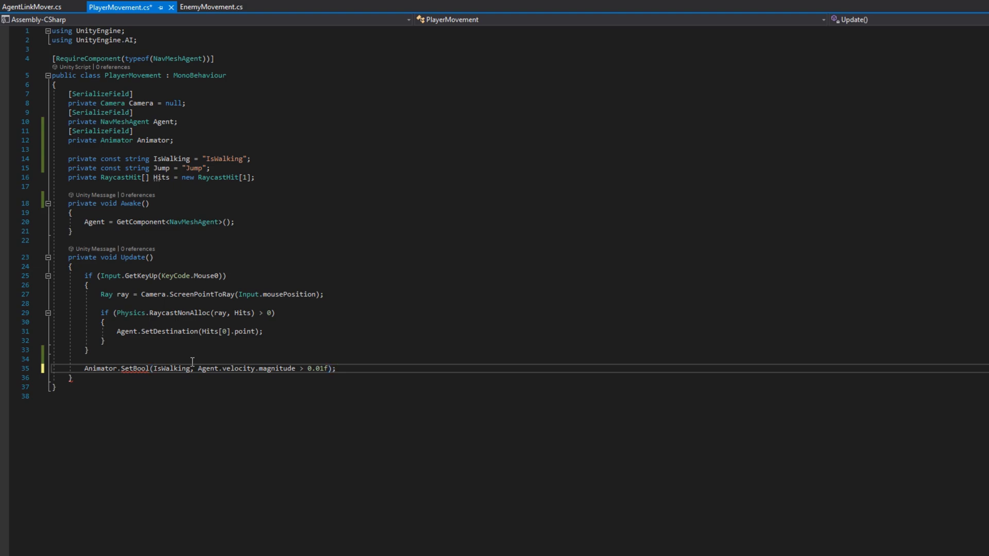
key(ctrl+s)
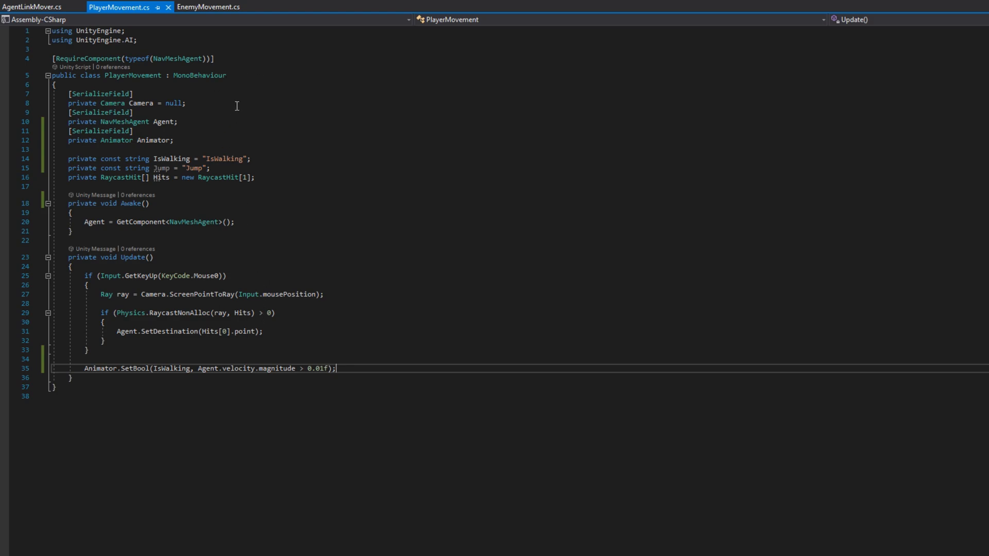
Declare a public LinkEvent delegate with OnLinkStart and OnLinkEnd fields in AgentLinkMover
click(31, 8)
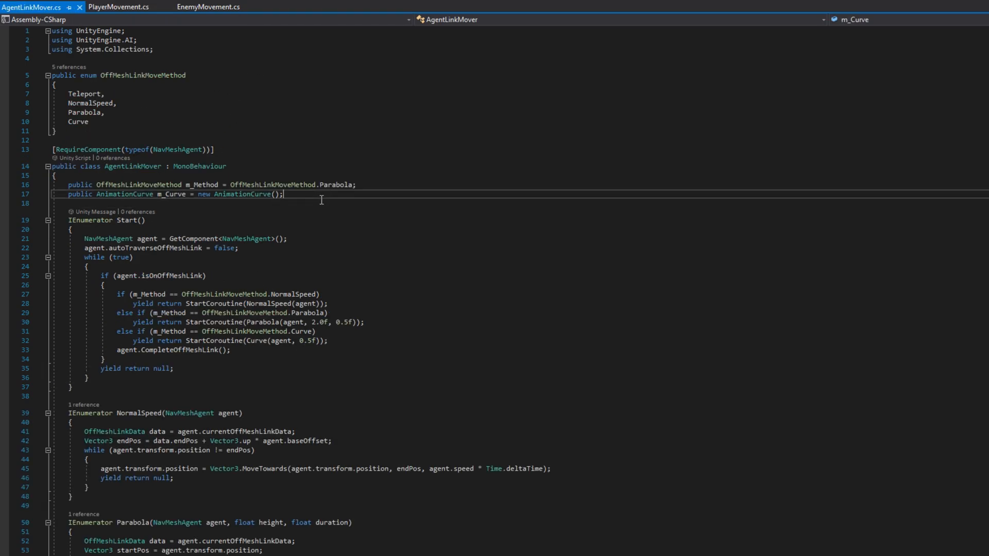
click(322, 194)
key(Return)
text(public delge)
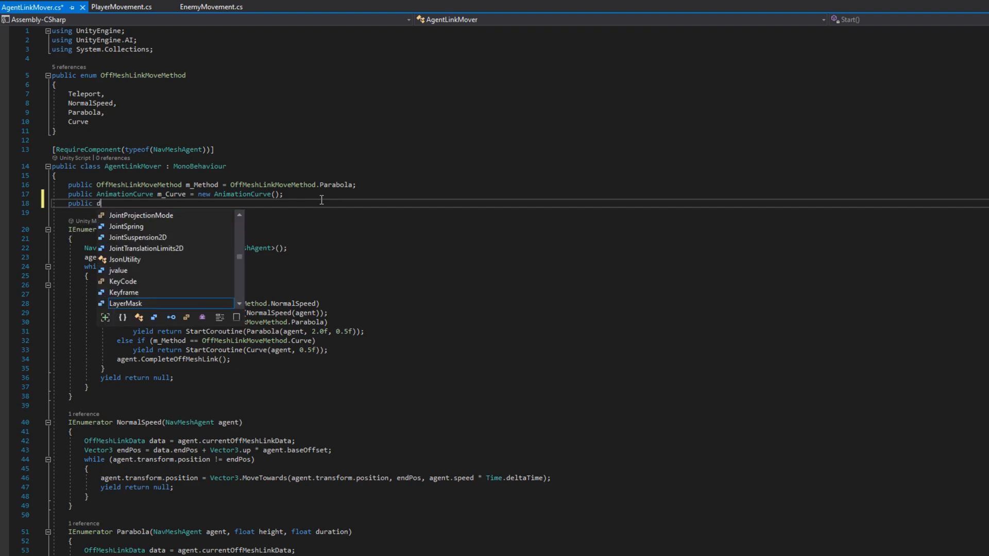
key(Tab)
text(void Link)
text(t )
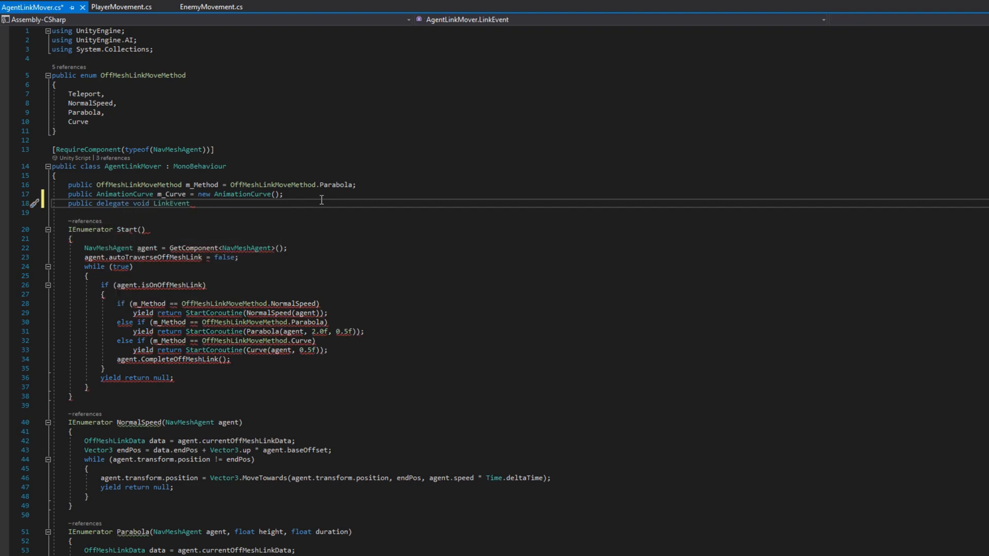
text(;)
key(Return)
text(publi)
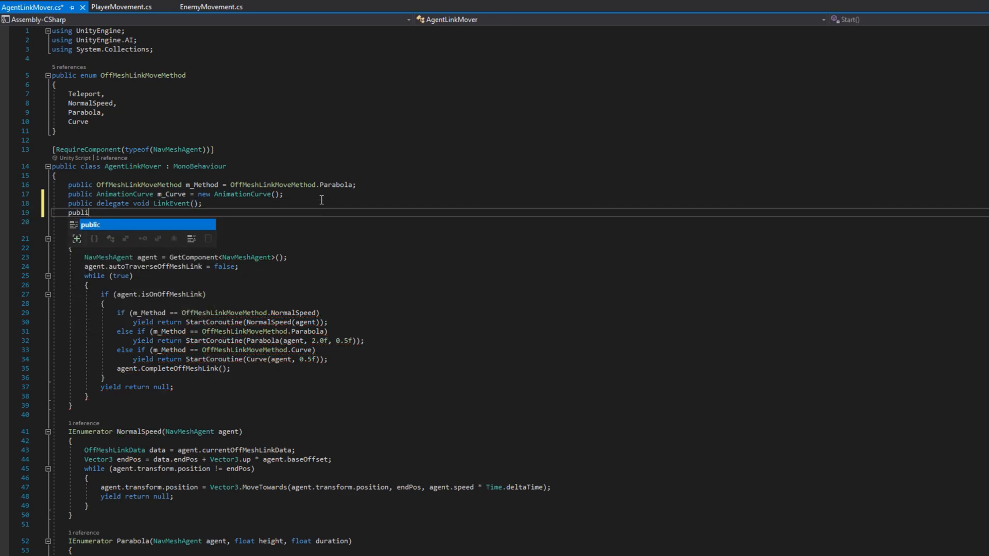
text(c LinkEvent OnLin)
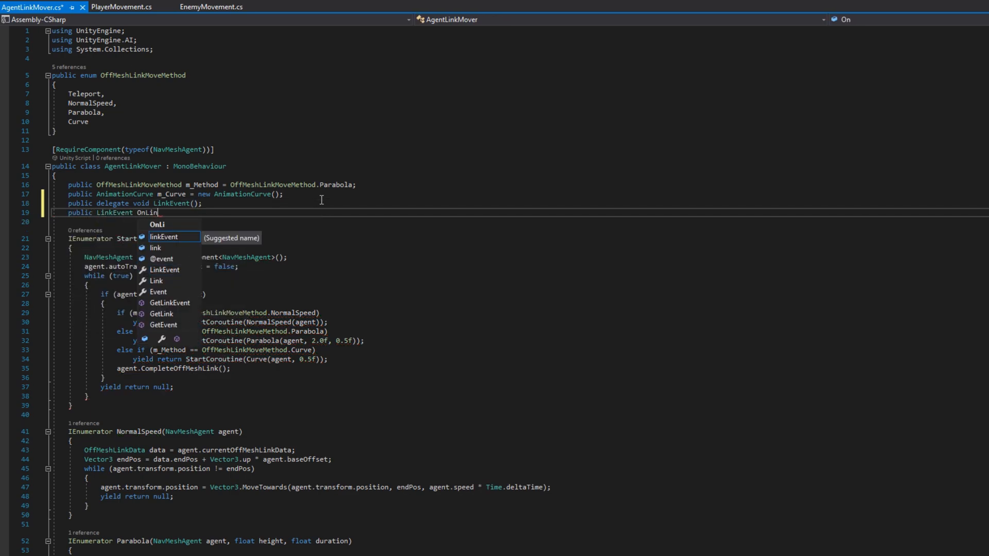
text(kStart;)
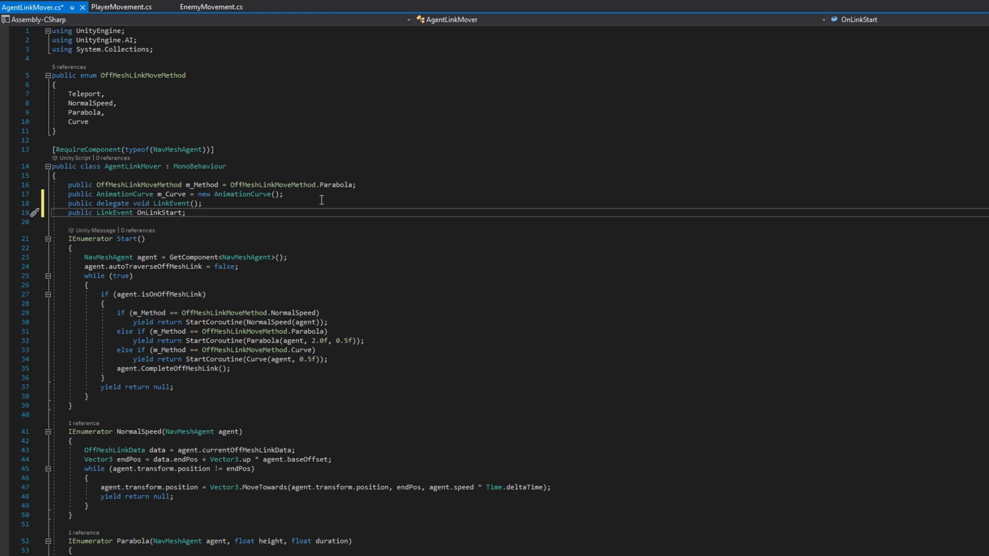
key(ctrl+d)
key(Left)
key(BackSpace)
key(BackSpace)
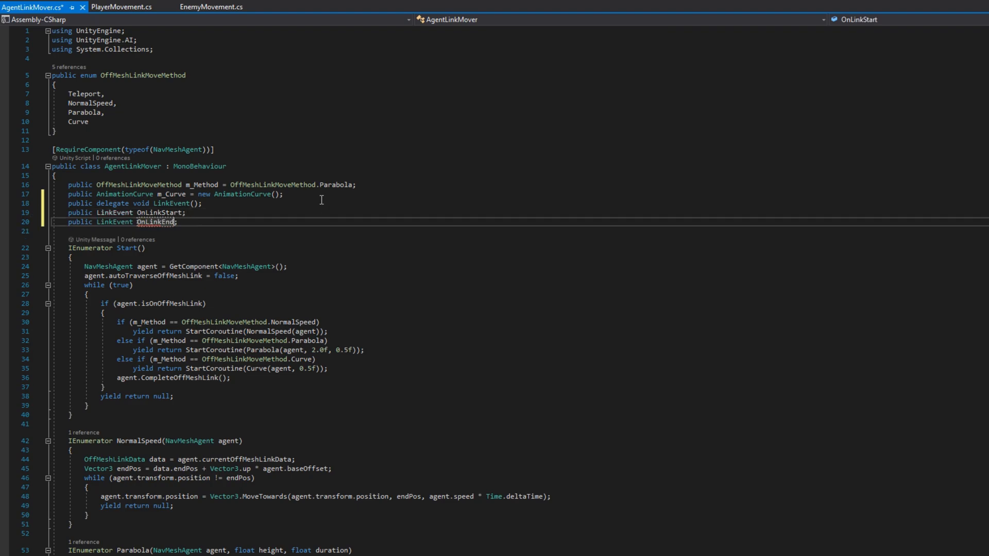
scroll(322, 232, down, 2)
Brace the traversal branches and invoke OnLinkStart?.Invoke() when an off-mesh link begins
click(133, 331)
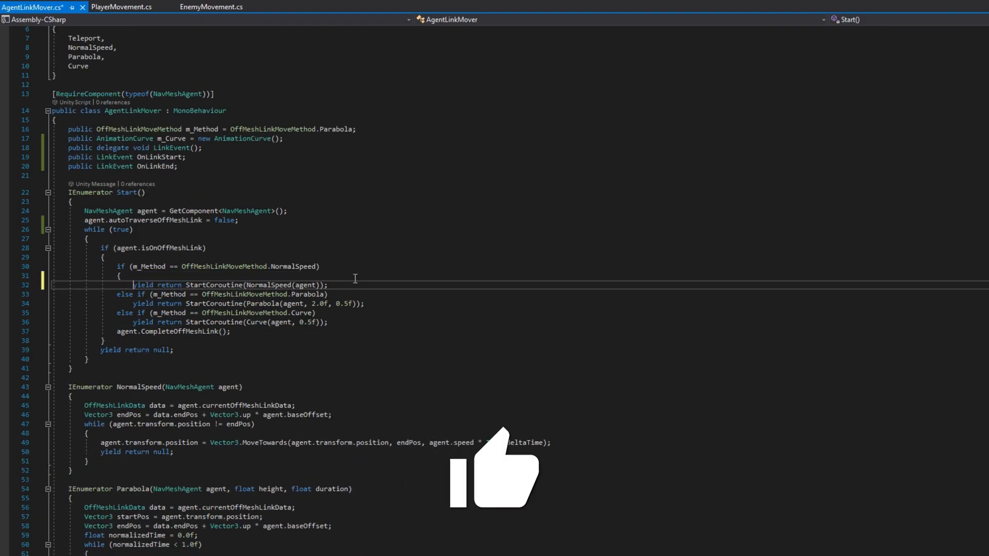
text({}{})
click(125, 247)
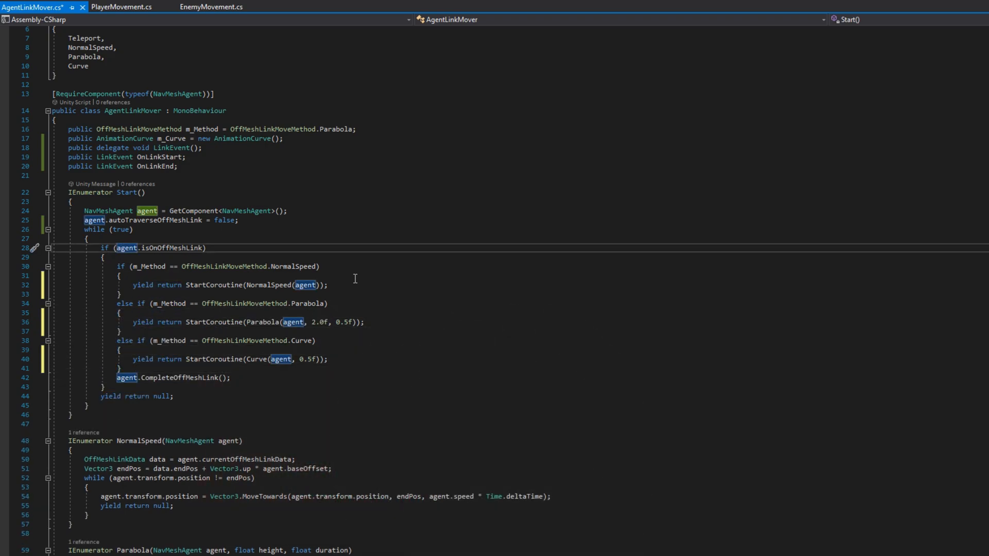
key(Down)
key(End)
key(Return)
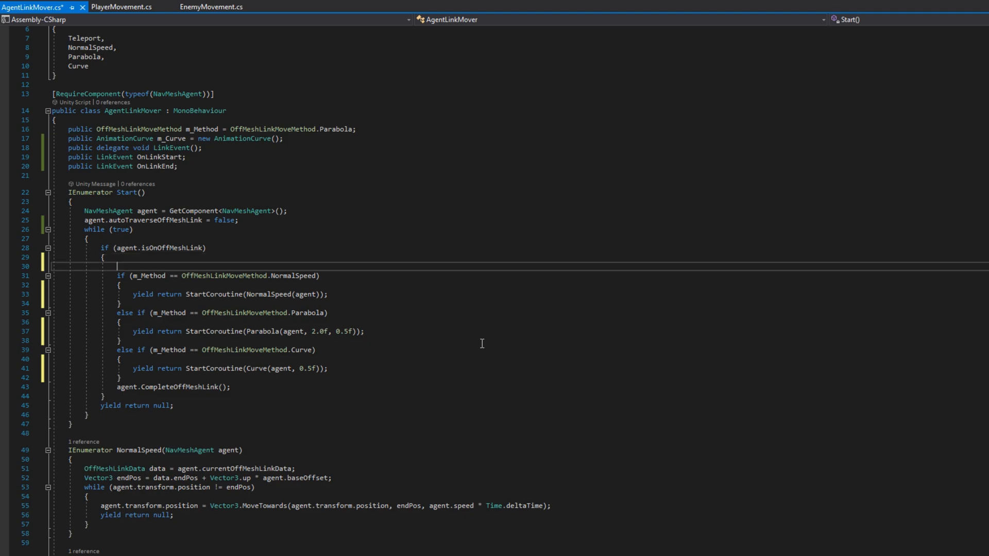
text(OnLinkSt)
text(.Invoke())
Invoke OnLinkEnd after CompleteOffMeshLink, renaming the pasted call
key(Down)
key(Down)
key(Down)
key(Down)
key(Down)
key(Home)
key(End)
key(Return)
text(OnLinkStart?.Invoke();)
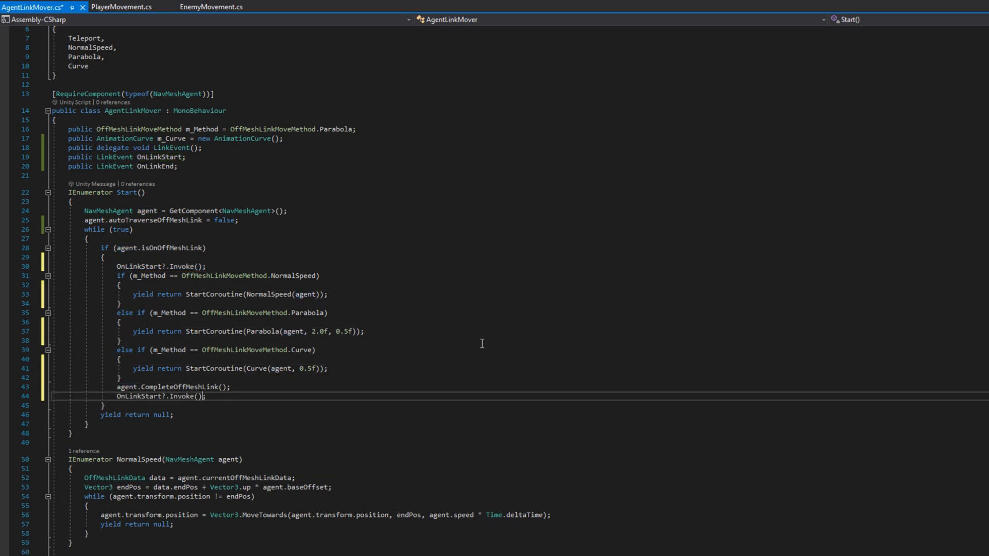
key(BackSpace)
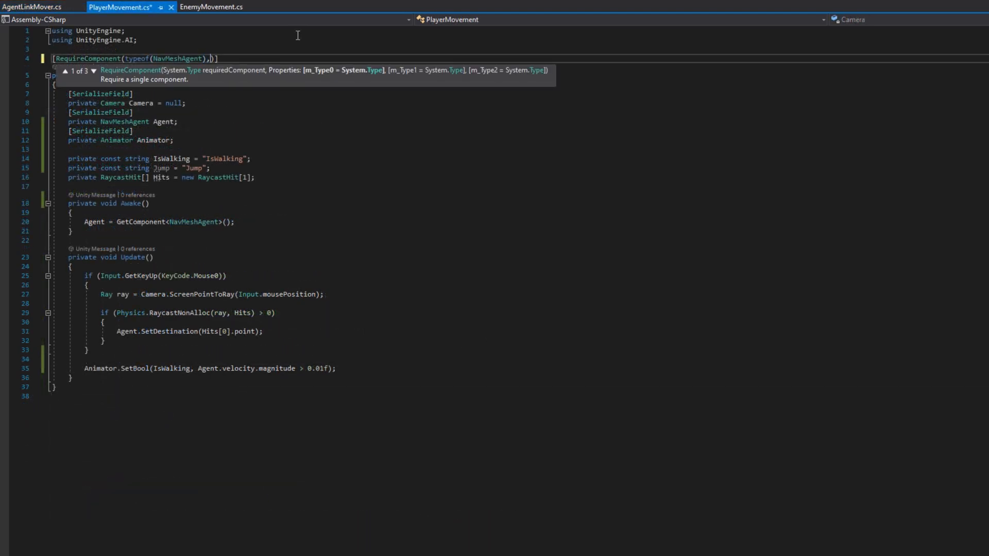
text( typeof(Agen)
Require AgentLinkMover on PlayerMovement and declare a LinkMover field below the Animator field
key(Tab)
text())
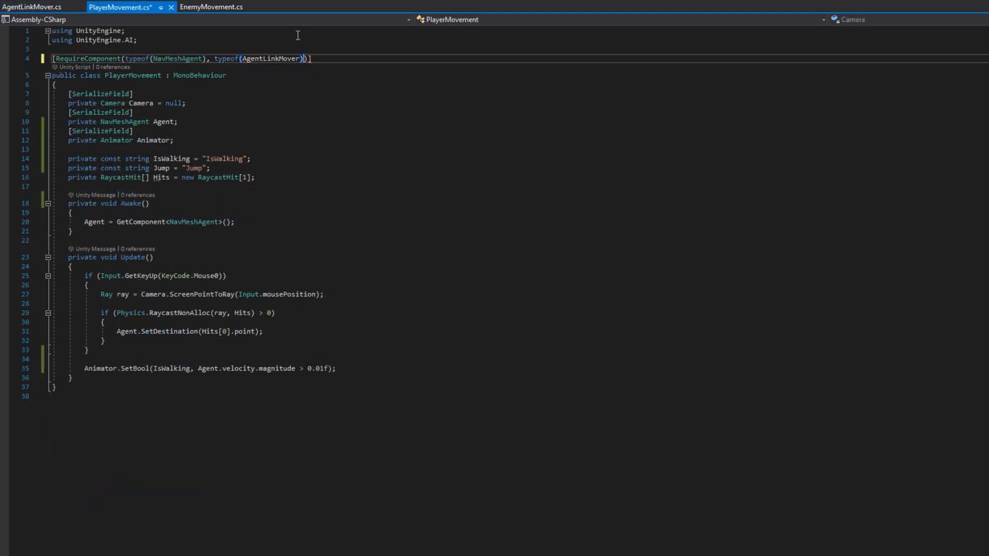
key(Down)
key(Down)
key(Down)
key(Down)
key(Down)
key(Down)
key(End)
key(Return)
text(private AgentLin)
key(Tab)
text(LinkMover;)
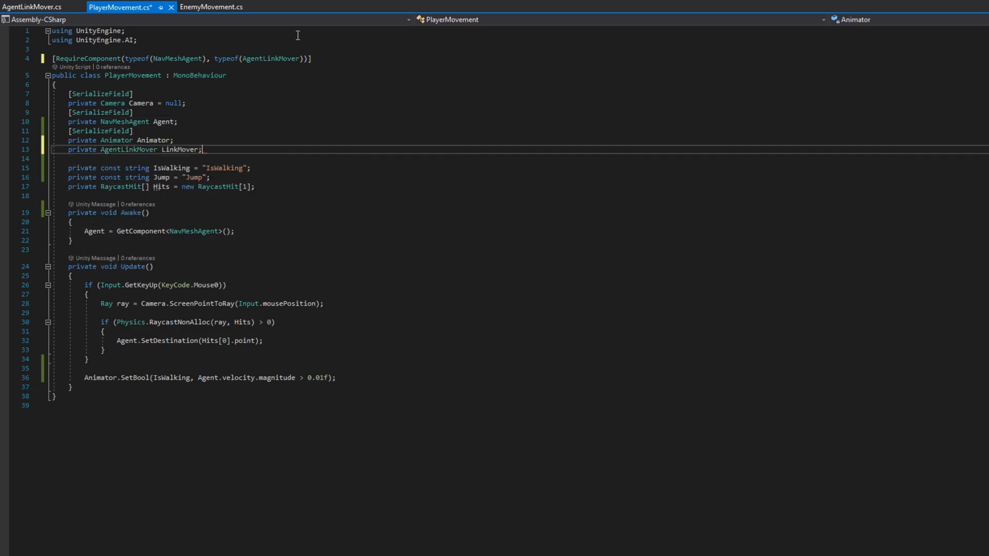
Cache the AgentLinkMover into LinkMover with GetComponent in Awake
click(264, 231)
key(Return)
key(Return)
text(Link)
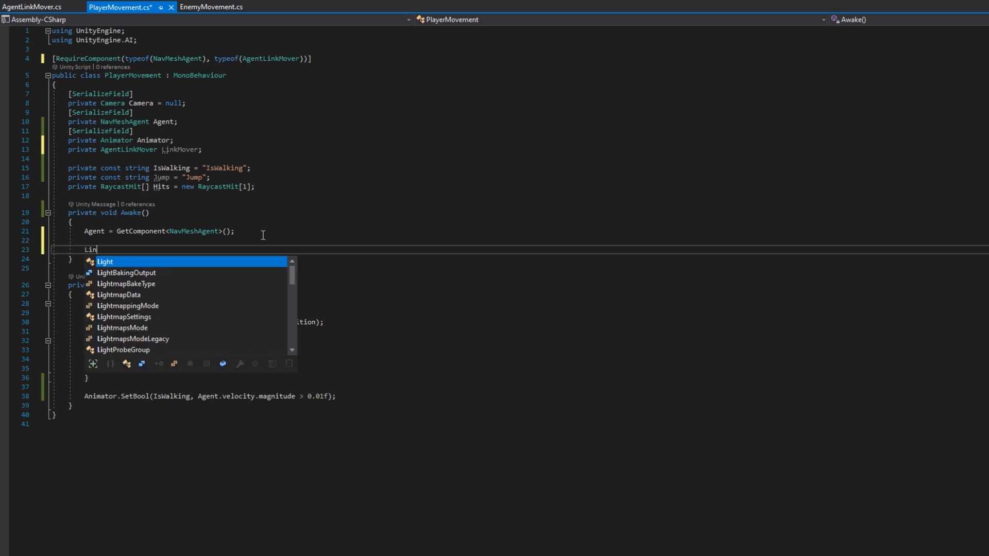
key(Tab)
text(= GetCom)
key(Tab)
text(<Agent)
key(Tab)
text(>();)
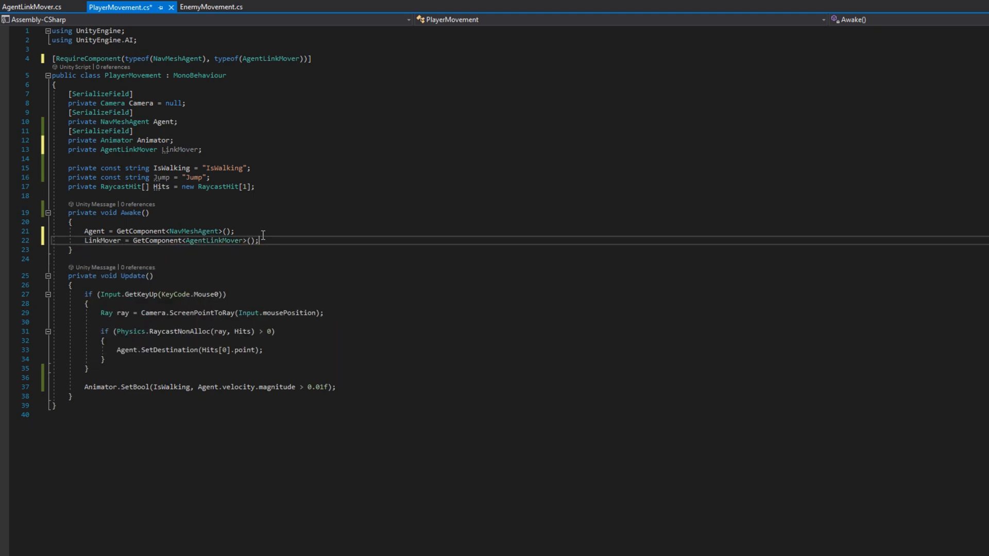
Subscribe HandleLinkStart to LinkMover.OnLinkStart and start the handler method after Awake
key(Return)
key(Return)
text(LinkMover.OnL)
key(Tab)
key(ctrl+BackSpace)
text(OnLinkStart)
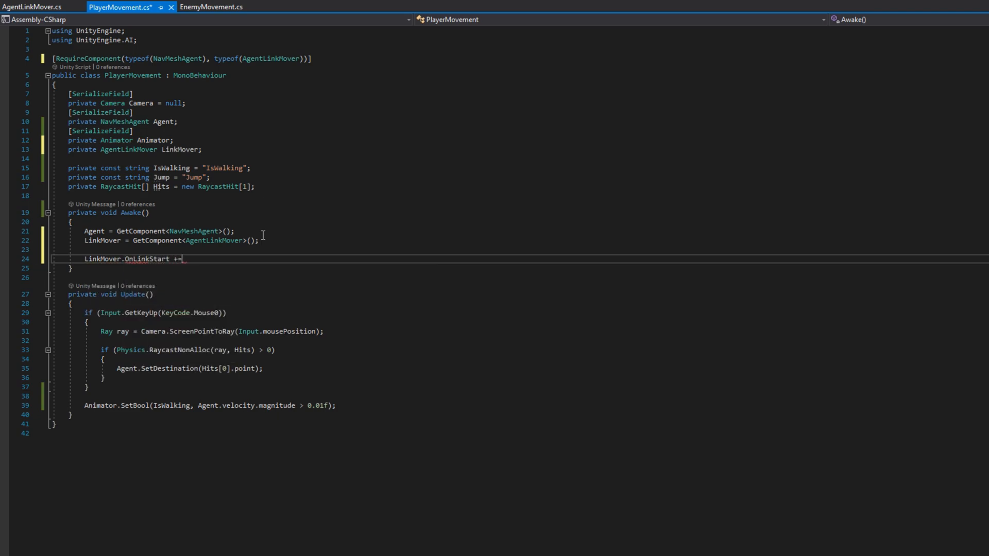
text( += HandleLink)
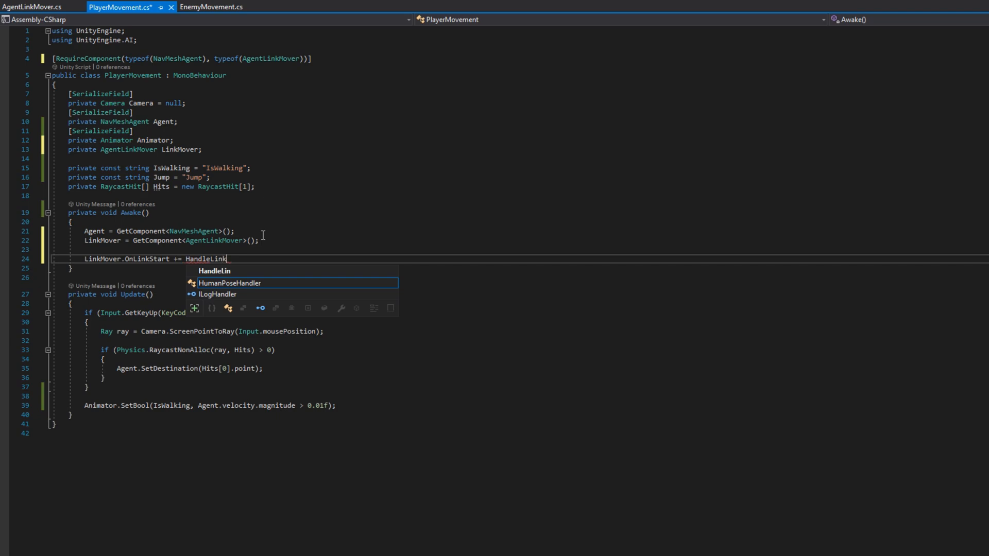
text(Start;)
key(Down)
key(Return)
key(Return)
text(private void H)
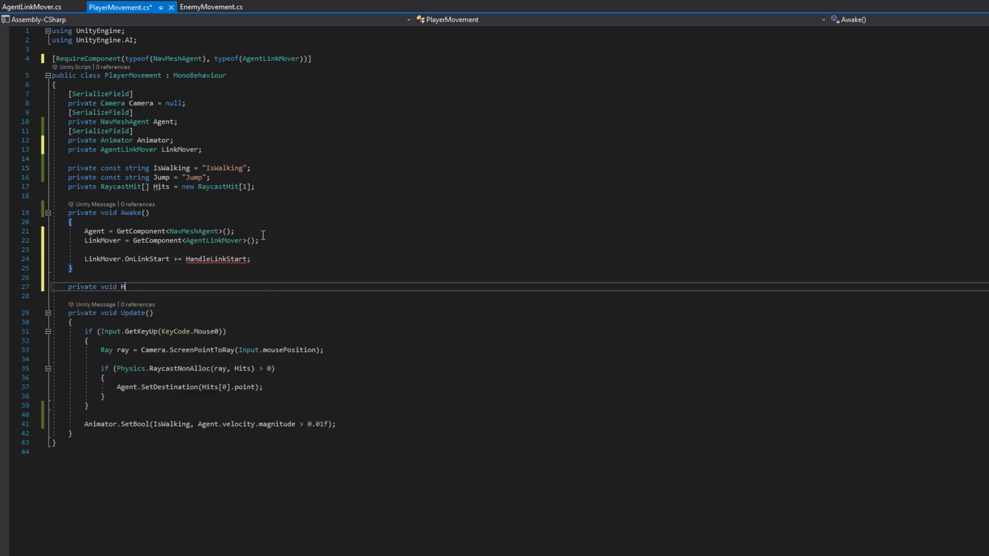
text(andleLinkStart())
Fill HandleLinkStart with Animator.SetTrigger(Jump), save, and begin a second handler using the Animator
key(Return)
text({)
key(Return)
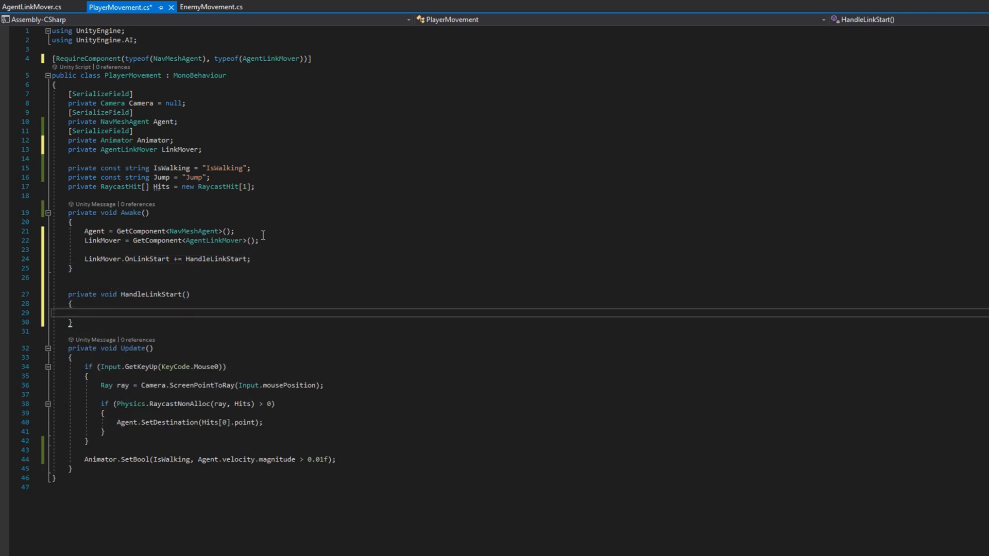
text(Animator.SetTrigger()
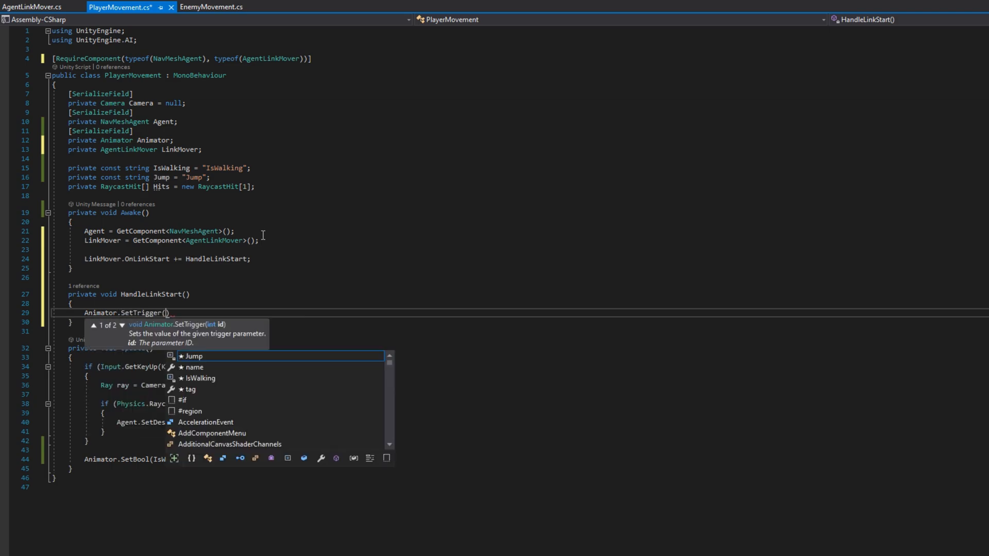
text(Jump);)
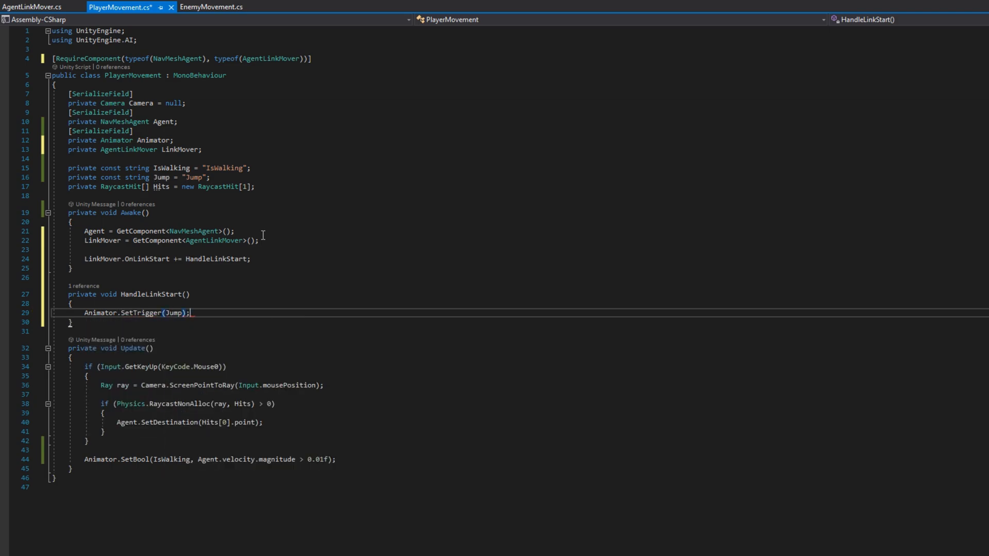
key(ctrl+s)
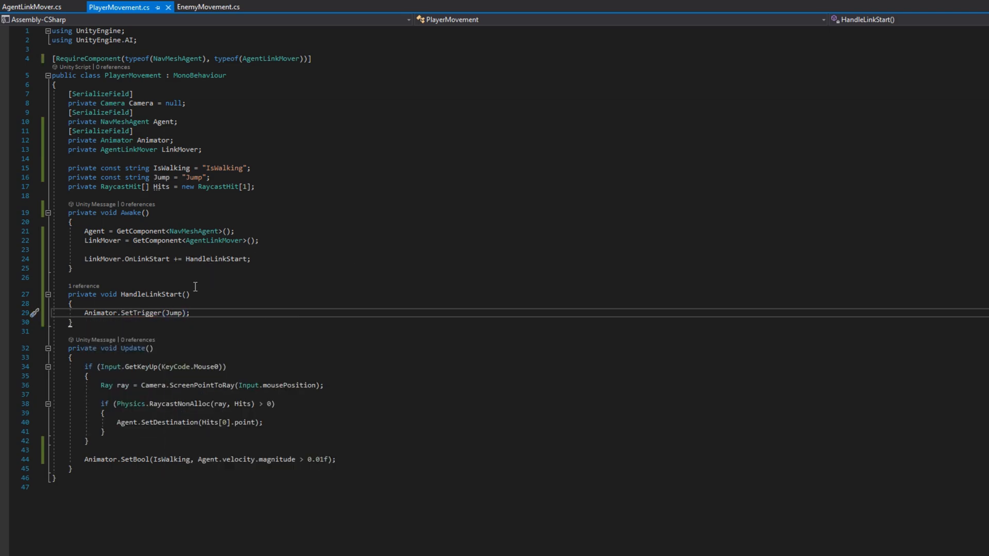
key(Down)
key(Return)
key(Return)
text(private void Handle)
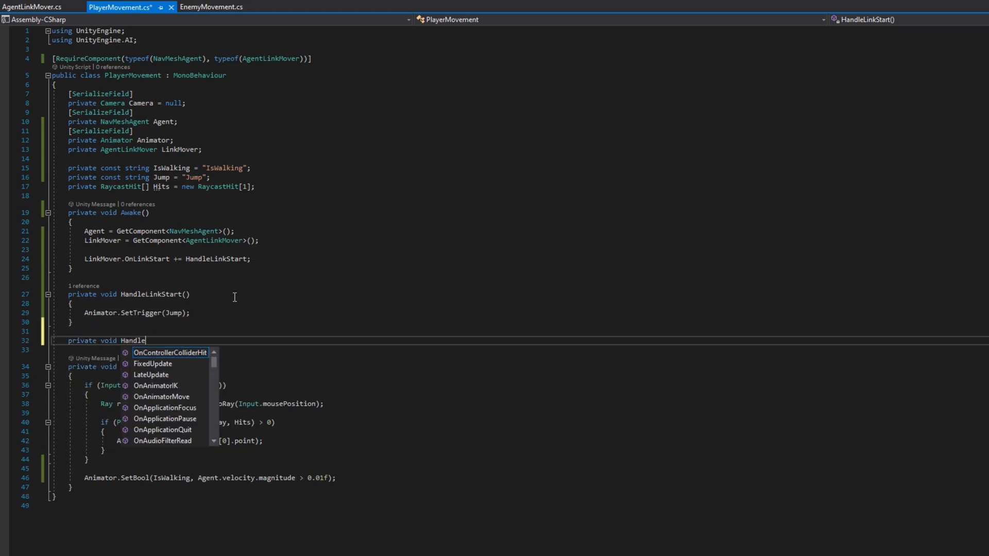
text(LinkEnd())
key(Return)
text({ )
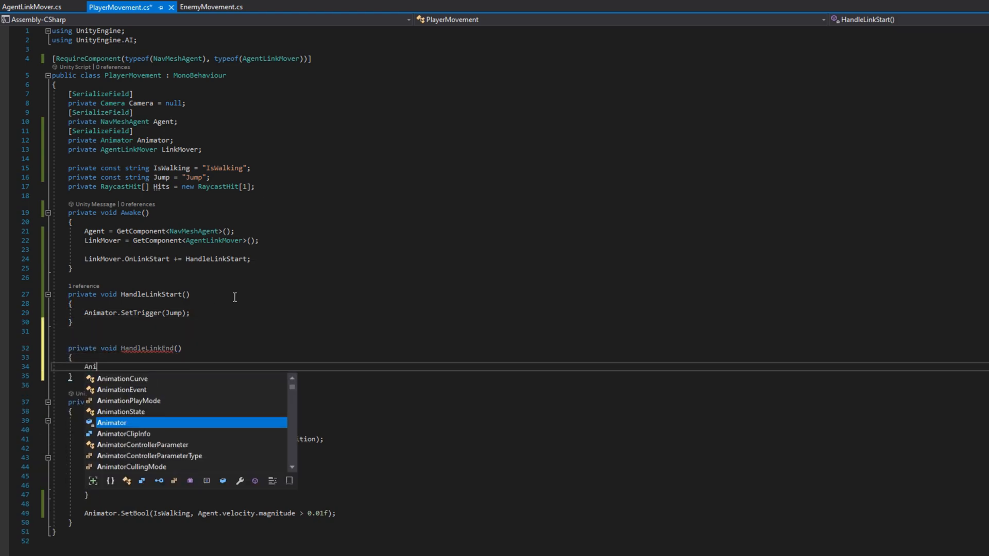
text(Animator.SetTrigger(()
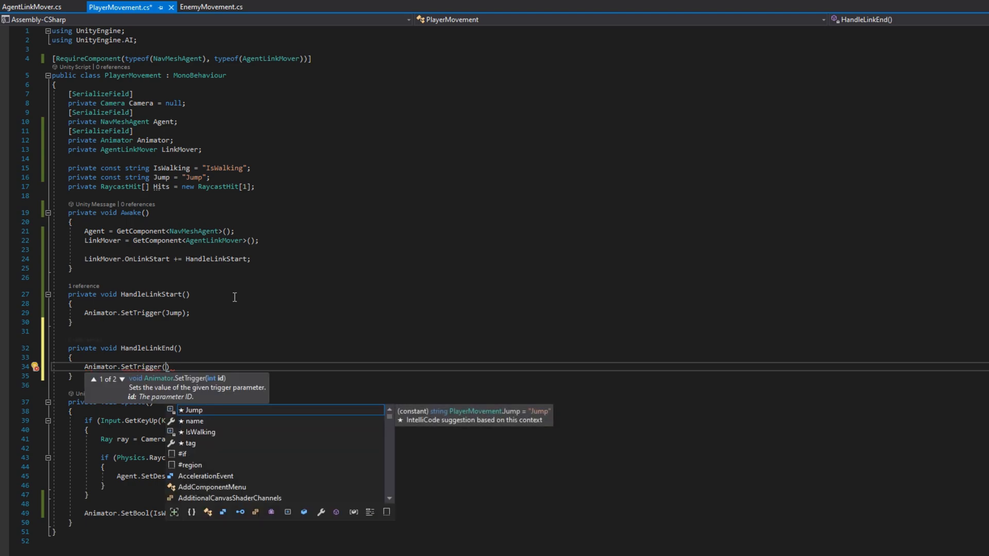
text(Landed);)
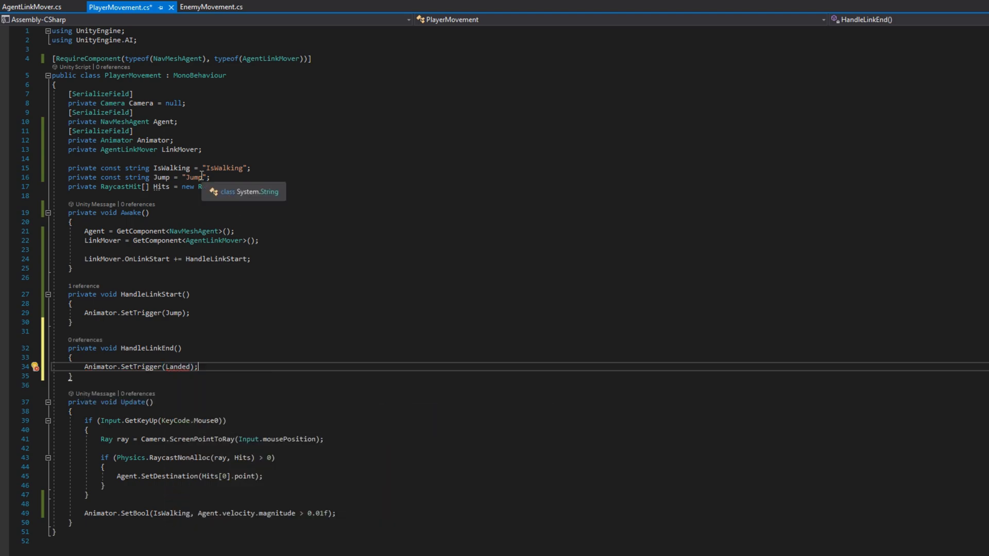
Duplicate the Jump constant into a Landed trigger-name constant and save
click(201, 177)
key(ctrl+d)
text(private const string Jump = "Landed";)
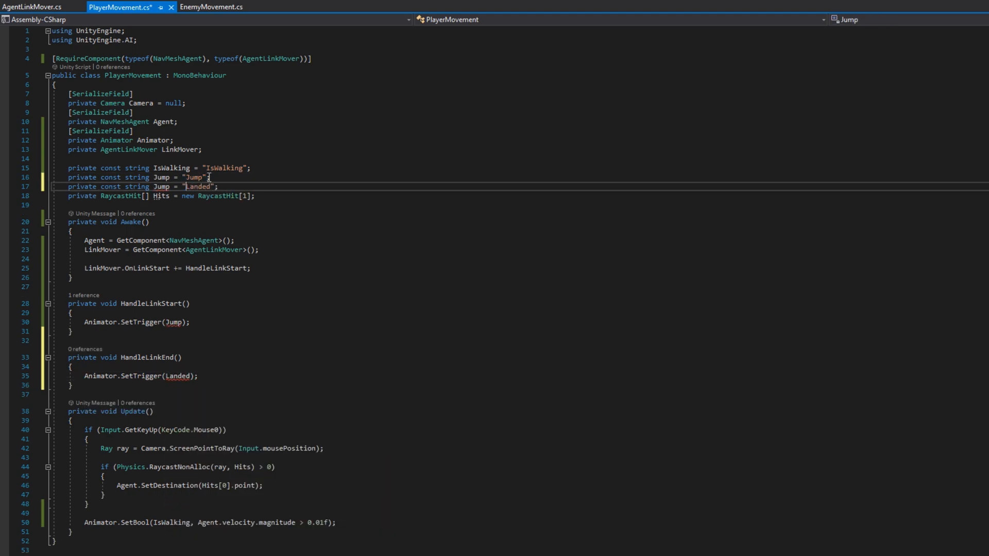
double_click(161, 186)
key(Delete)
key(End)
key(Return)
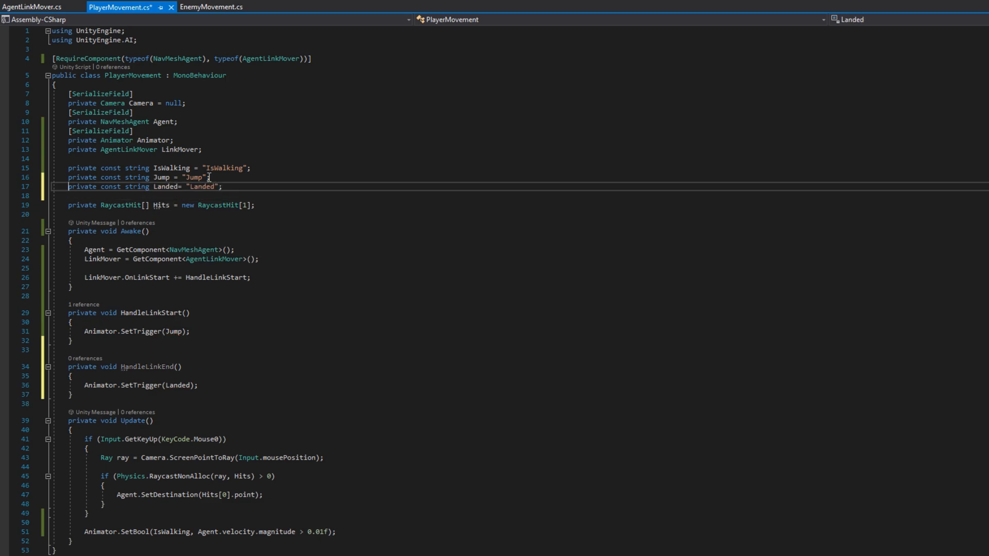
key(ctrl+s)
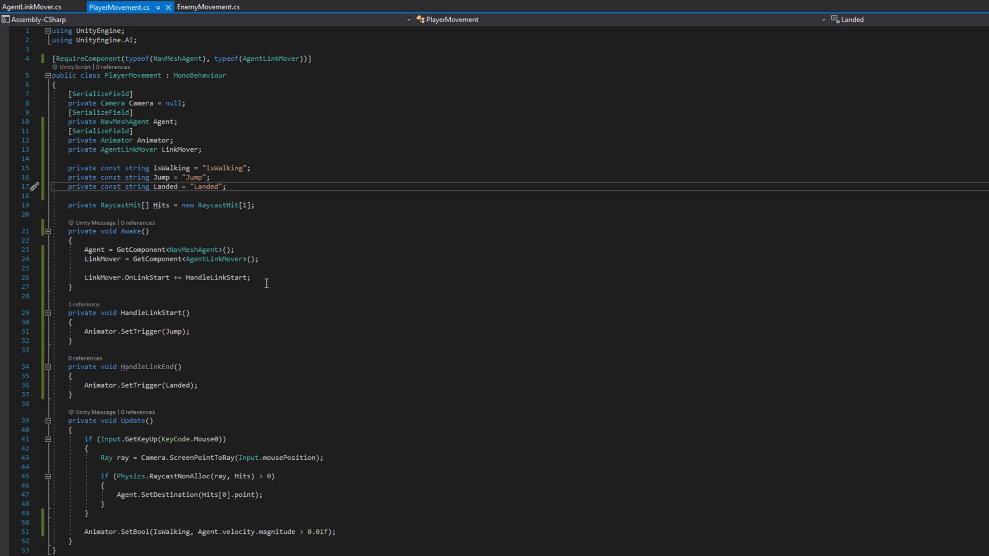
Duplicate the subscription line so HandleLinkEnd hooks LinkMover.OnLinkEnd in Awake
click(272, 280)
key(ctrl+d)
double_click(147, 286)
text(OnLinkEnd)
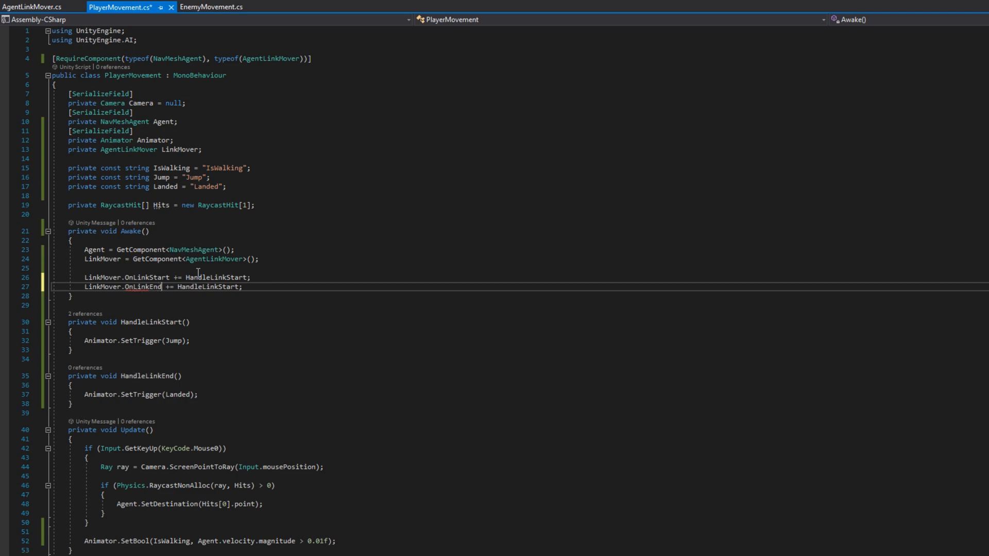
double_click(209, 286)
text(HandleLinkEnd)
key(Down)
key(Down)
key(Down)
Copy HandleLinkStart and HandleLinkEnd from PlayerMovement into EnemyMovement below Start
key(ctrl+s)
click(208, 7)
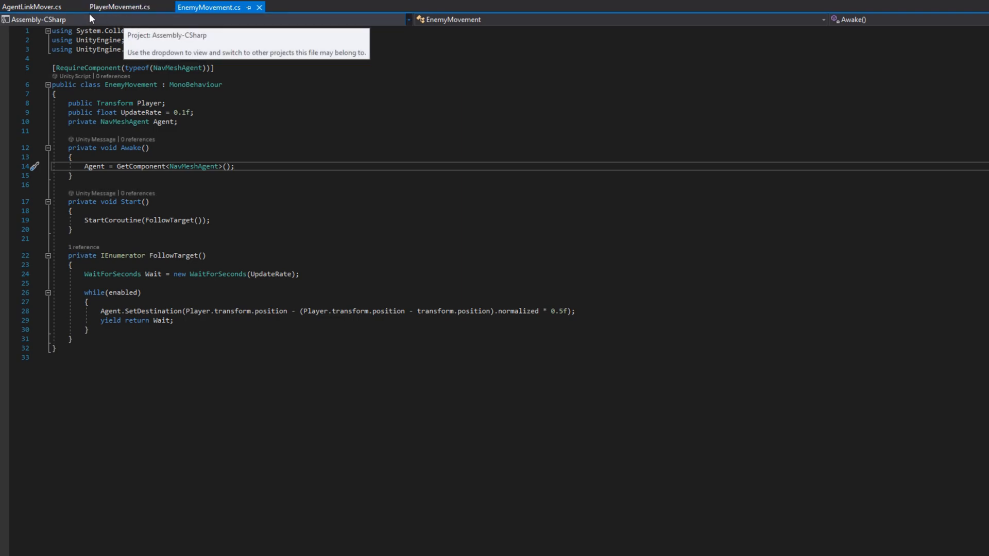
click(116, 7)
drag(107, 409, 69, 318)
key(ctrl+c)
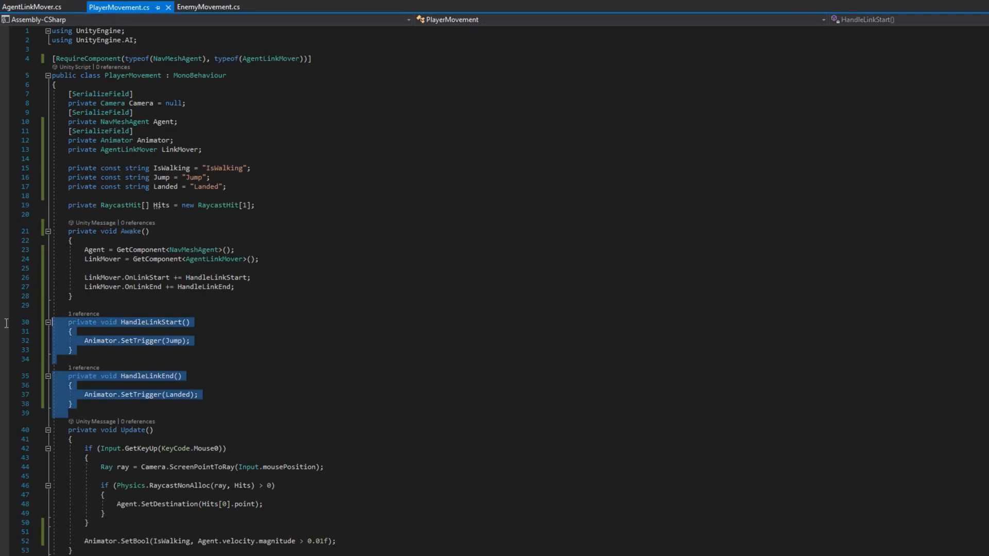
click(209, 7)
click(138, 229)
key(ctrl+v)
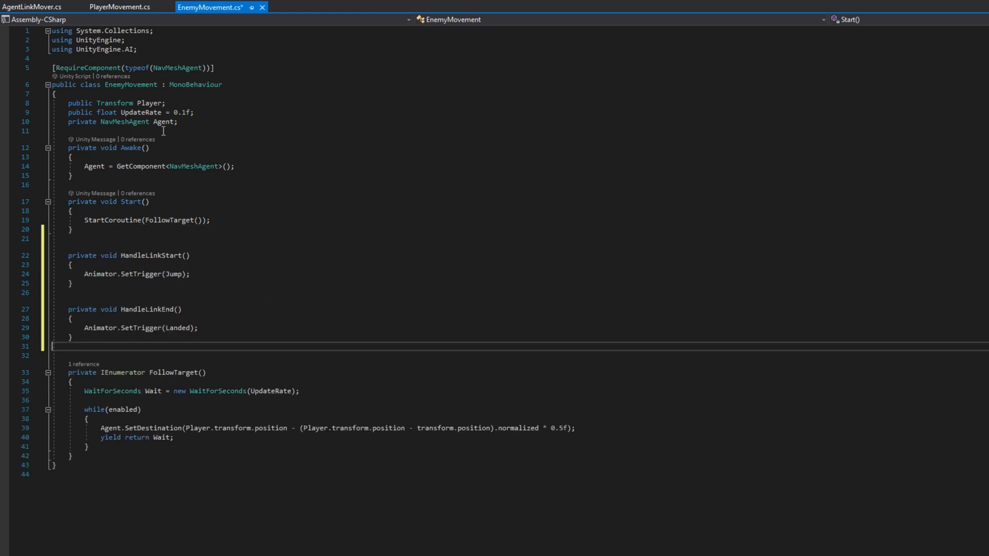
Copy the three trigger-name constants into EnemyMovement below the agent field
click(120, 8)
drag(251, 186, 68, 168)
key(ctrl+c)
click(209, 7)
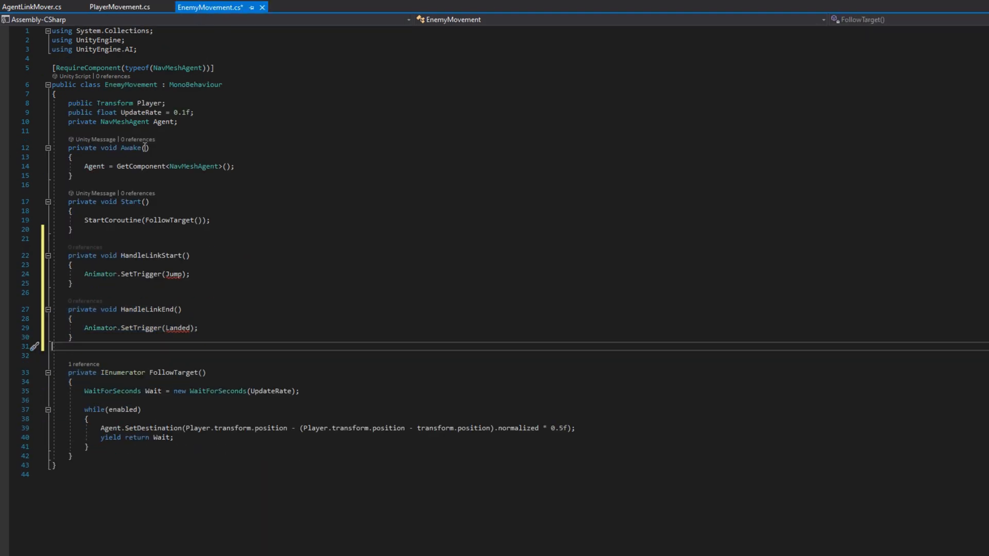
click(178, 122)
key(ctrl+v)
key(Return)
Require AgentLinkMover on EnemyMovement and declare a LinkMover field
click(205, 68)
text(, typeof()
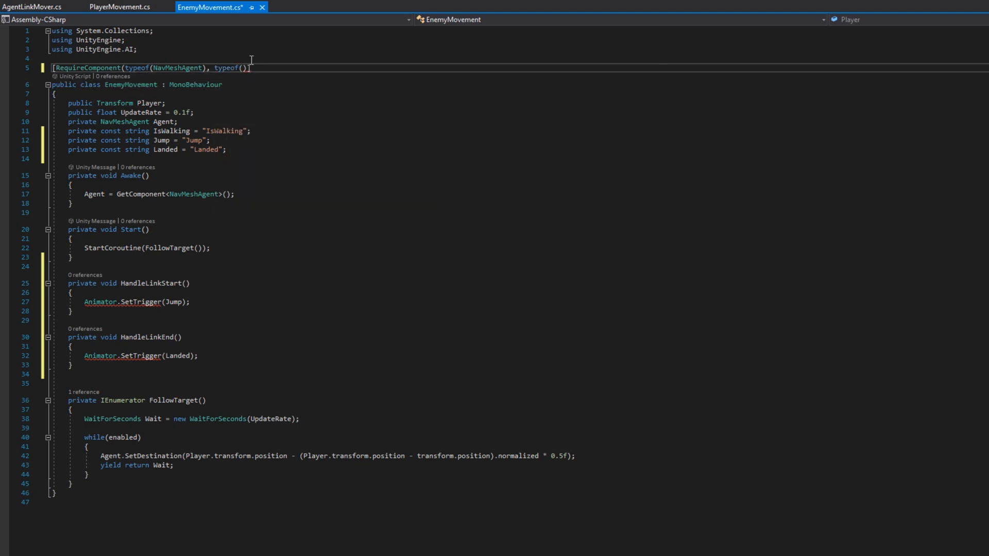
text(Agen)
key(Tab)
text())
key(Down)
key(Down)
key(Down)
key(End)
key(Return)
text(private Ag)
key(Tab)
text(Link)
key(Tab)
text(Mover;)
key(Return)
key(BackSpace)
Fetch the AgentLinkMover into LinkMover with GetComponent in the enemy's Awake
key(Down)
key(Down)
key(Down)
key(End)
key(Return)
text(Link)
key(Tab)
text(= Get)
key(Tab)
text(<Agen)
key(Tab)
text(>)
Subscribe HandleLinkEnd to LinkMover.OnLinkEnd and duplicate the line for the link-start hookup
key(Return)
key(Return)
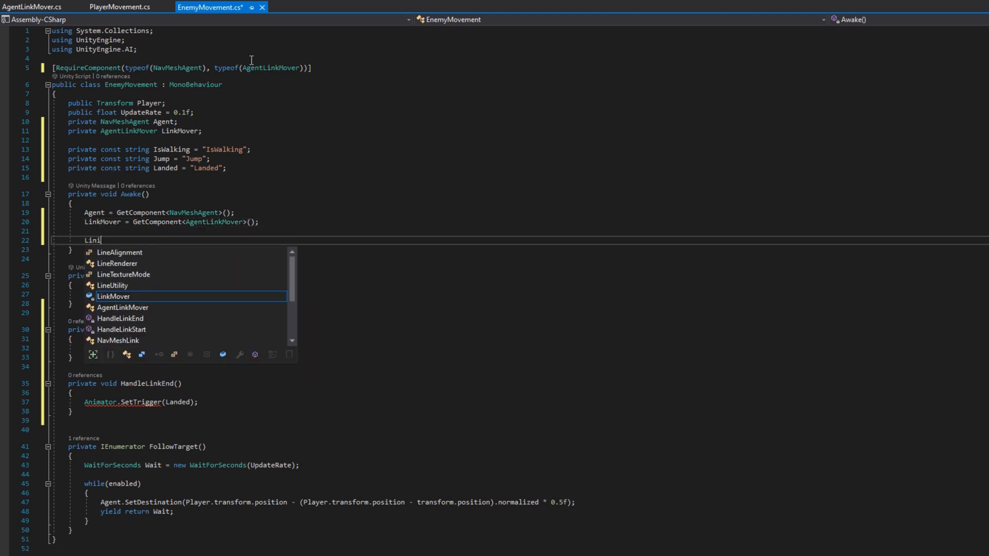
text(Link)
key(Tab)
text(.On)
key(Tab)
text(Han)
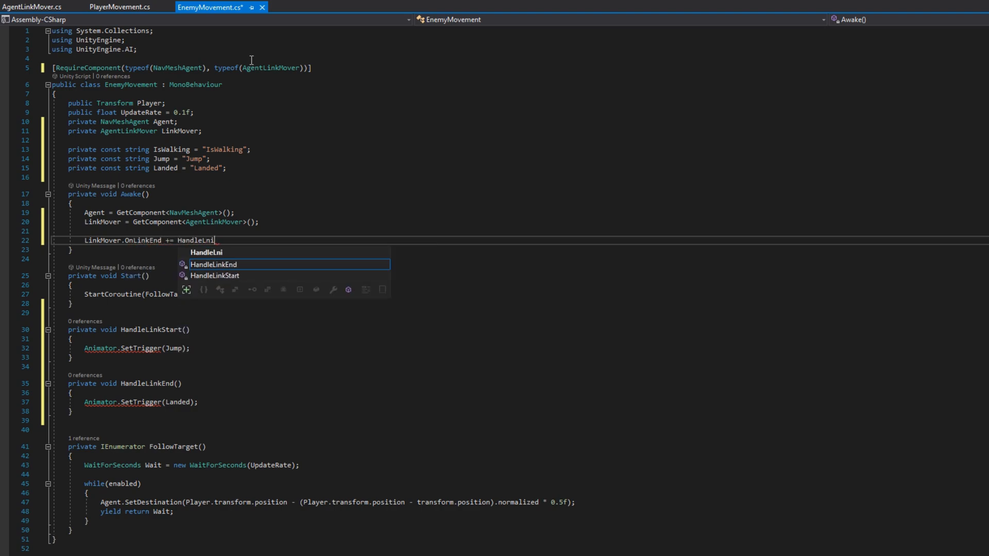
key(Tab)
text(;)
key(ctrl+d)
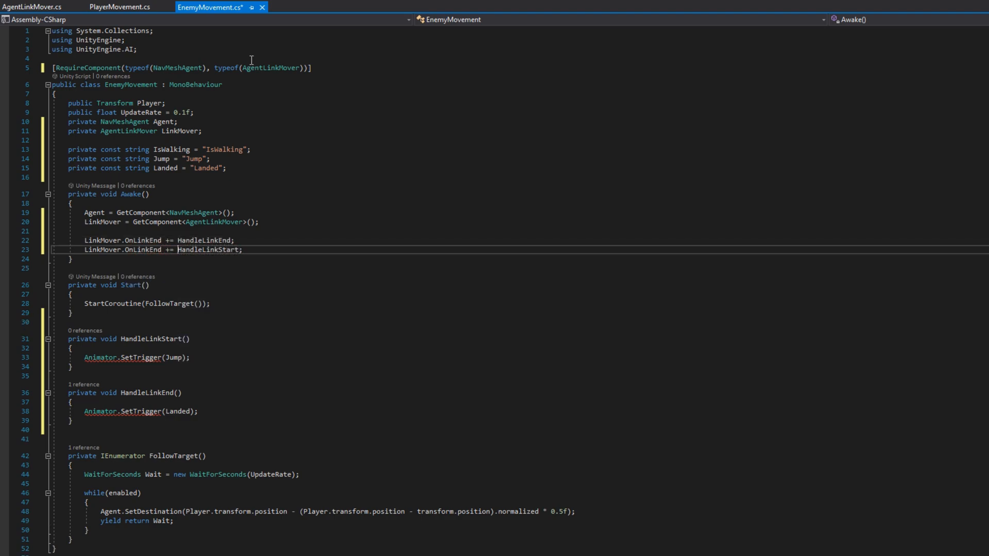
text(Start)
Add a [SerializeField] private Animator field below Player in EnemyMovement and save
click(252, 111)
key(ctrl+Return)
text([)
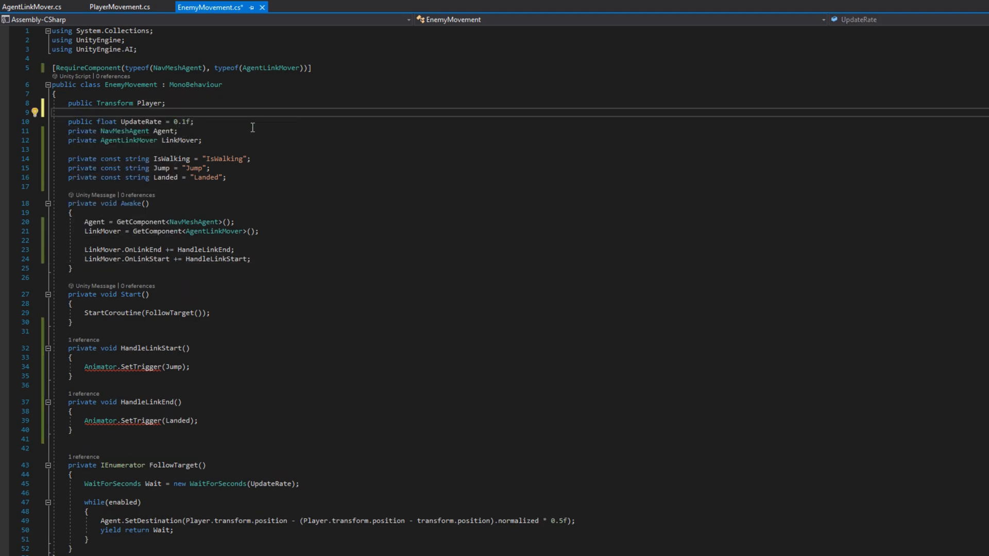
text(SerializeField])
key(Return)
text(private Anim)
key(Tab)
text(Animator;)
key(ctrl+s)
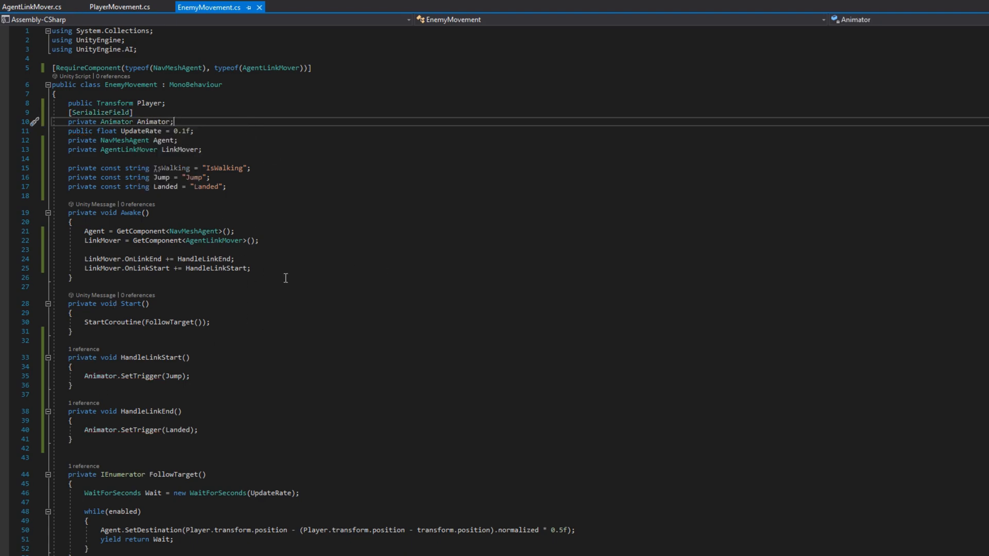
Add an Update setting Animator IsWalking from Agent.velocity.magnitude > 0.01f
click(165, 456)
text(private void Update)
key(Tab)
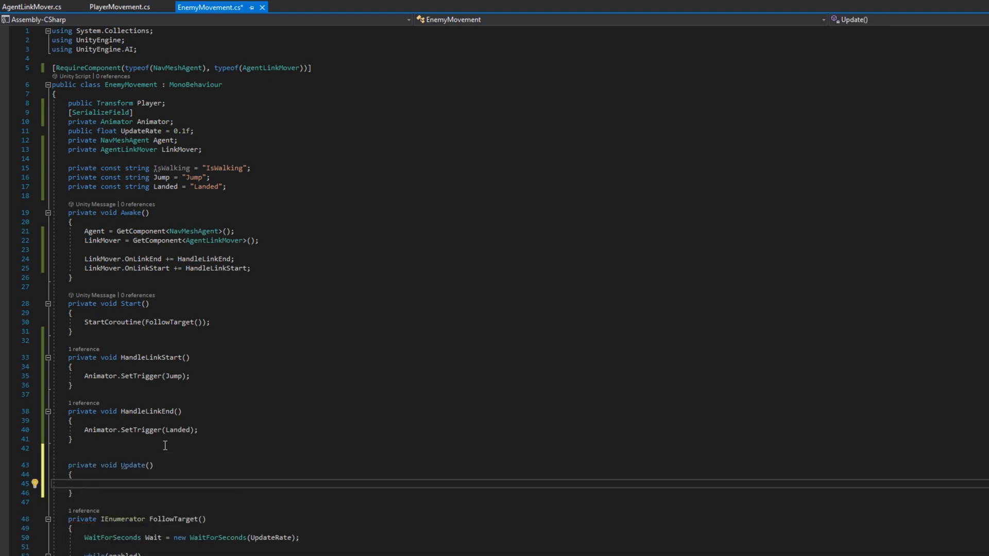
text(Animator.set)
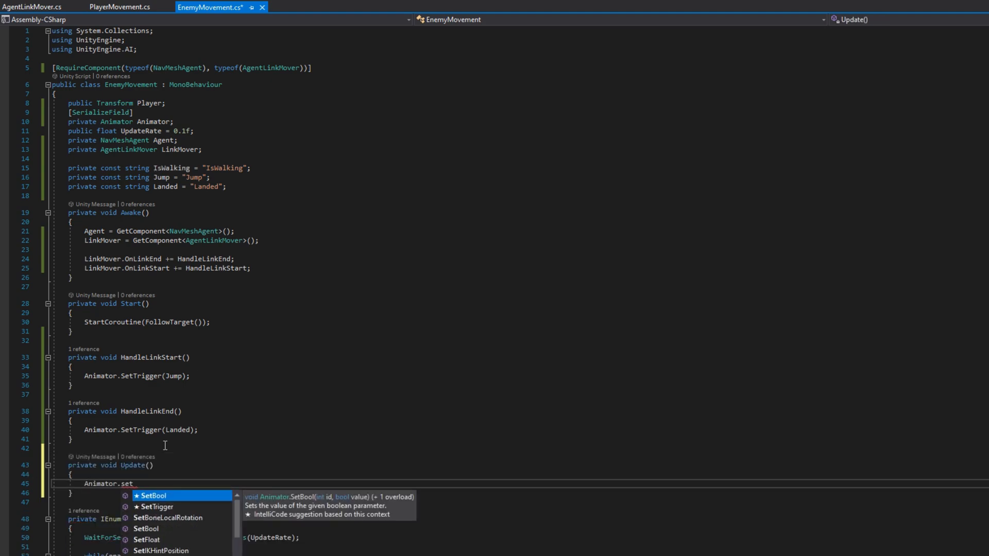
key(Tab)
text((IsW)
key(Tab)
text(, A)
key(Tab)
text(.)
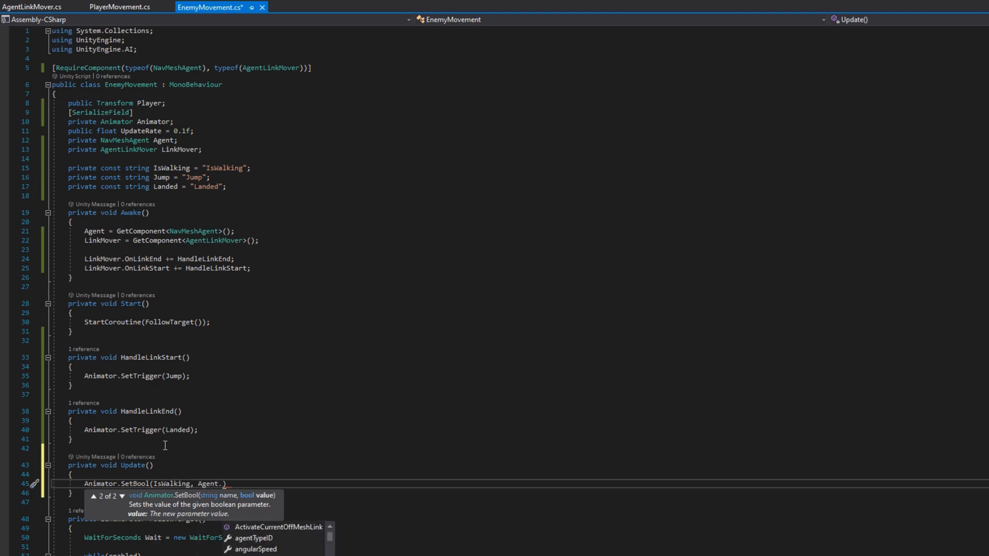
text(velocity.magnitude)
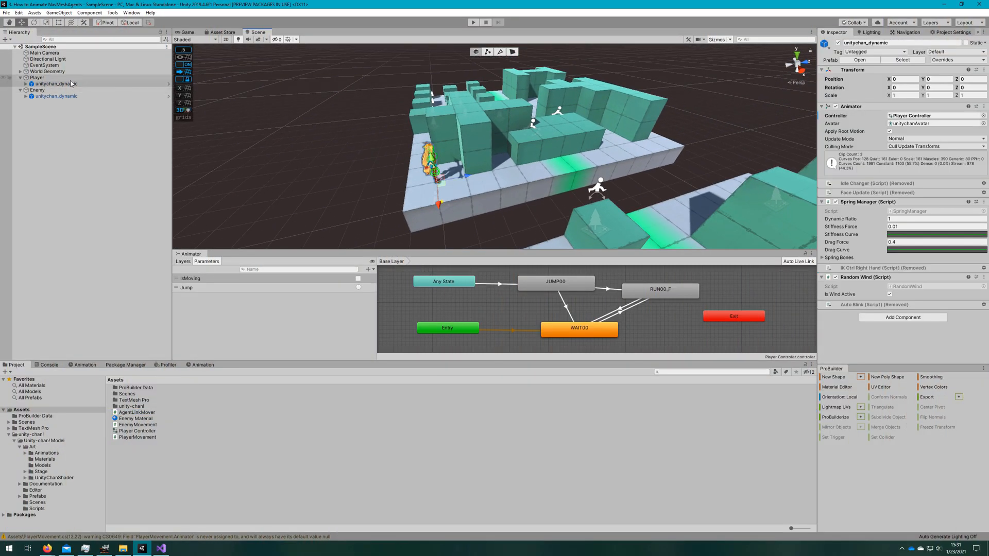
Assign the unitychan_dynamic Animator to the Player and Enemy movement scripts
click(36, 78)
drag(921, 152, 917, 135)
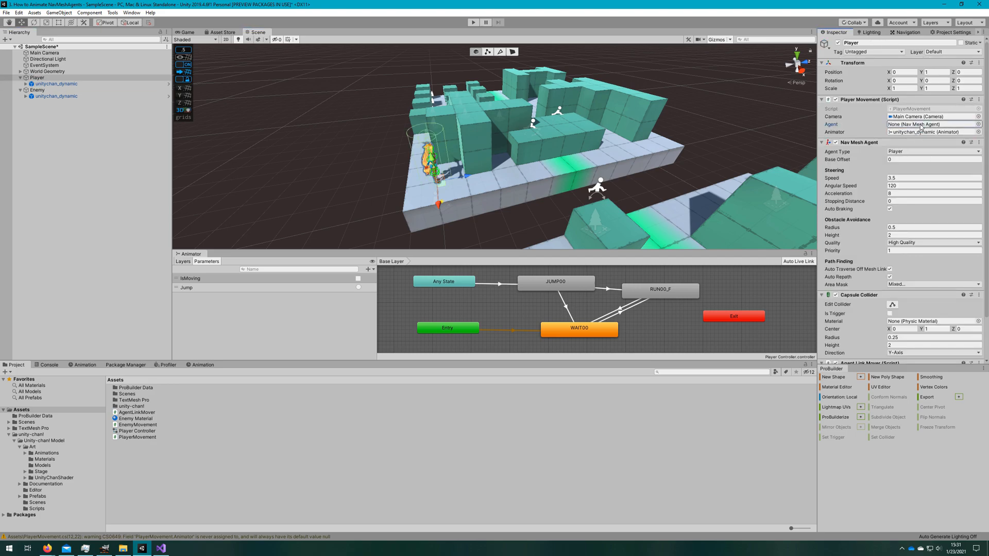
click(38, 89)
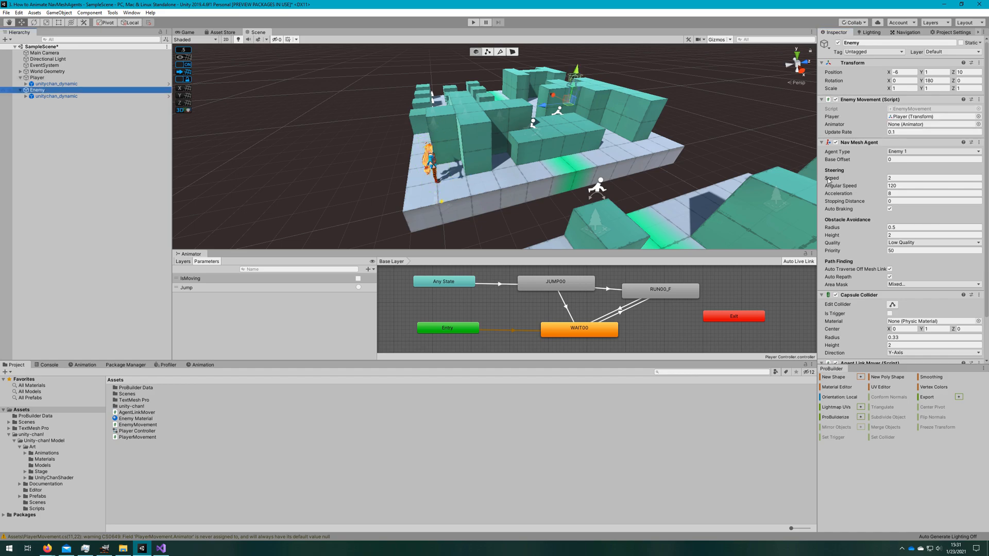
right_click(714, 122)
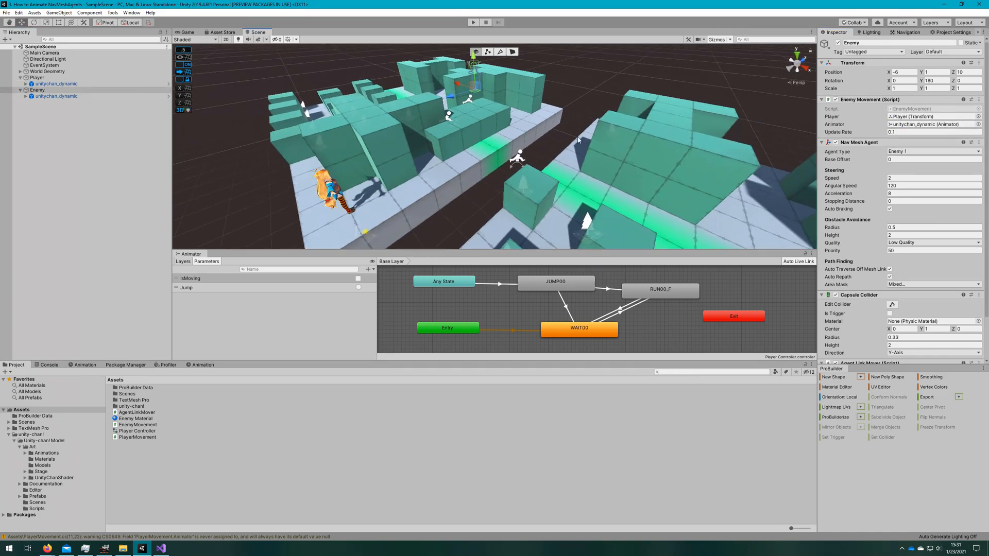
Add a Landed trigger parameter to the controller and rename IsMoving to IsWalking
click(389, 305)
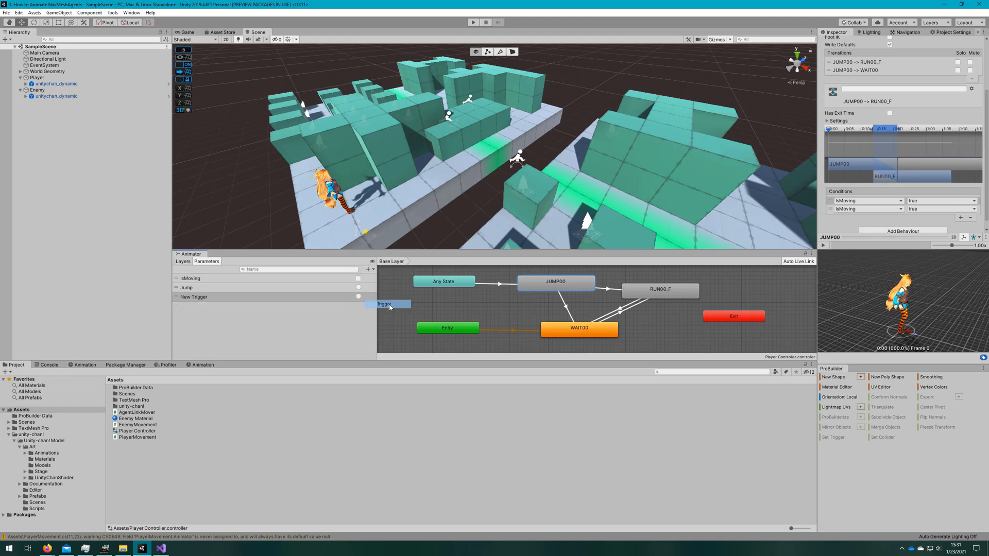
double_click(201, 299)
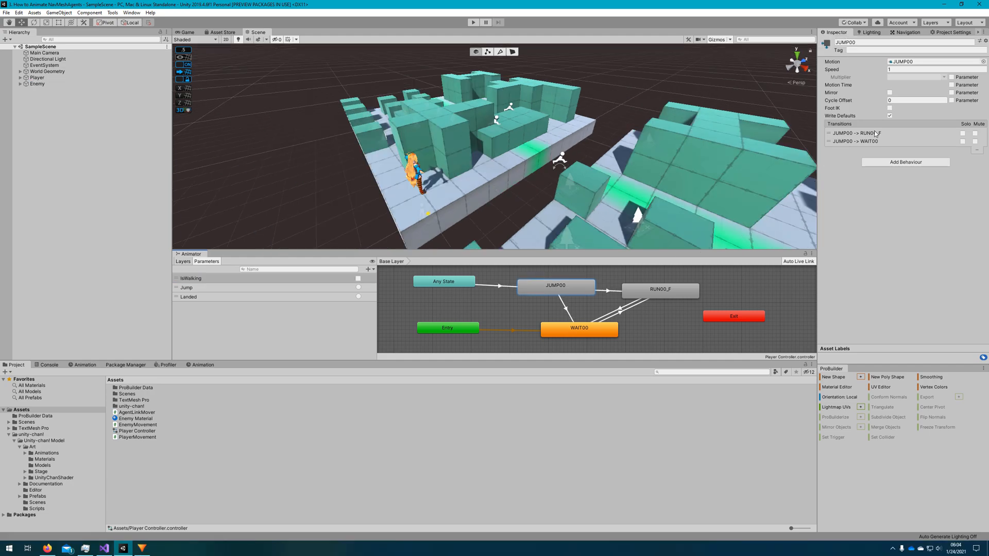
Delete the JUMP00→WAIT00 transition and uncheck Has Exit Time on JUMP00→RUN00_F
click(857, 141)
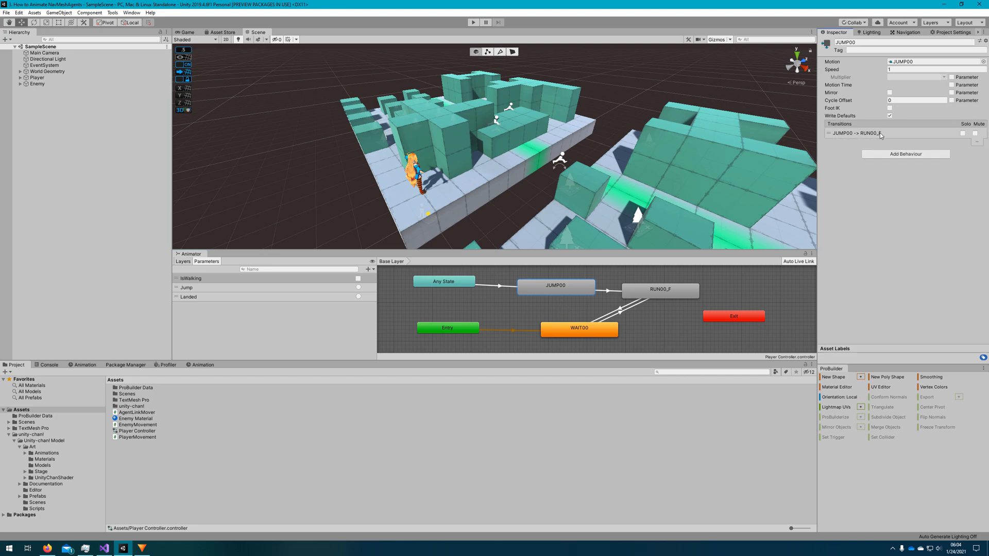
click(972, 152)
scroll(893, 180, down, 3)
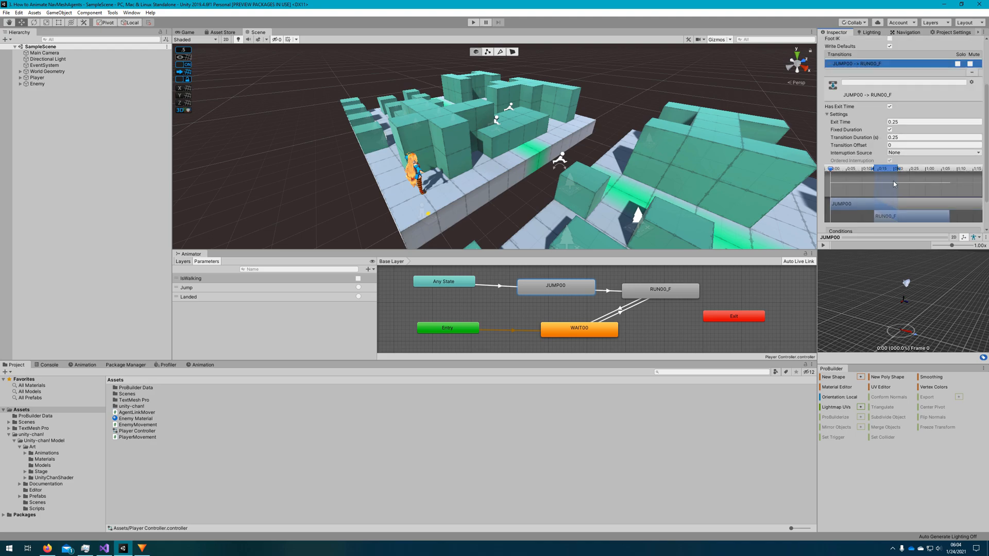
click(854, 120)
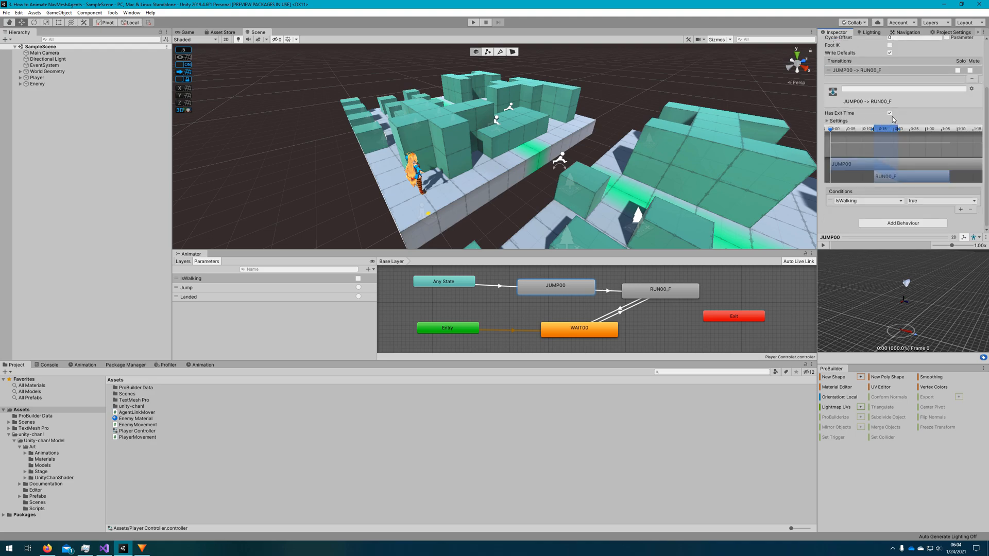
click(889, 114)
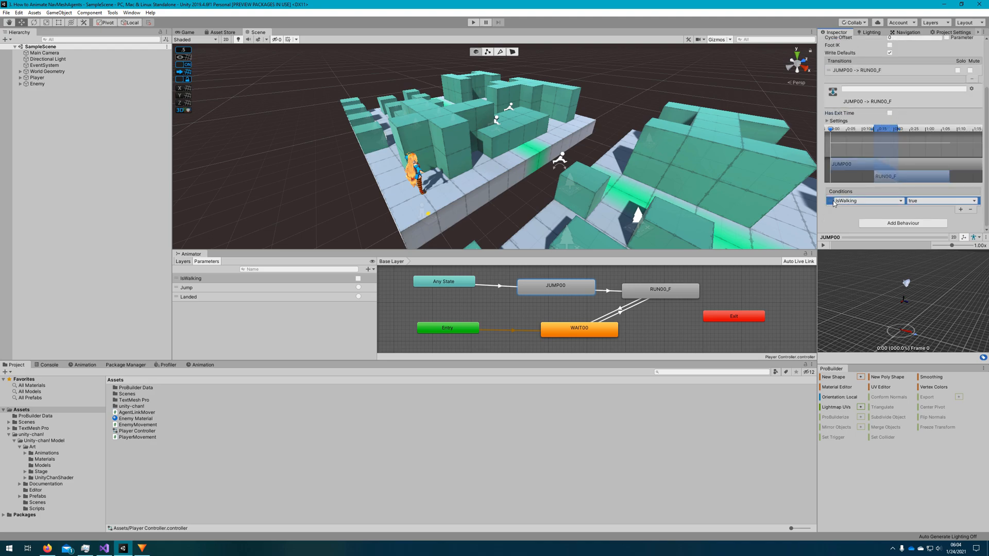
Replace the IsWalking condition on JUMP00→RUN00_F with the Landed trigger
click(972, 211)
click(963, 210)
click(866, 201)
click(865, 232)
click(869, 201)
click(862, 238)
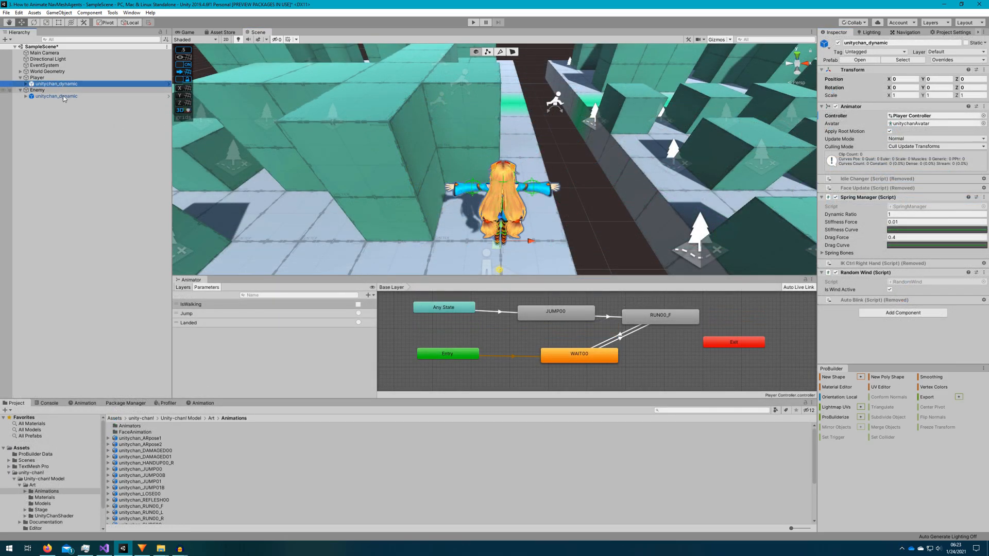
Parent unitychan_dynamic under Enemy and zero its position with reset scale
drag(55, 96, 52, 99)
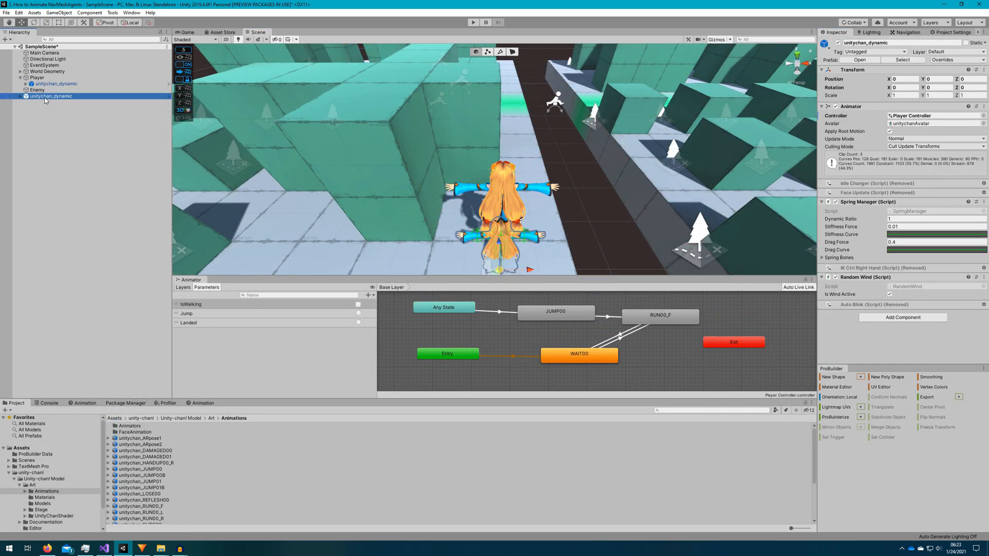
double_click(37, 89)
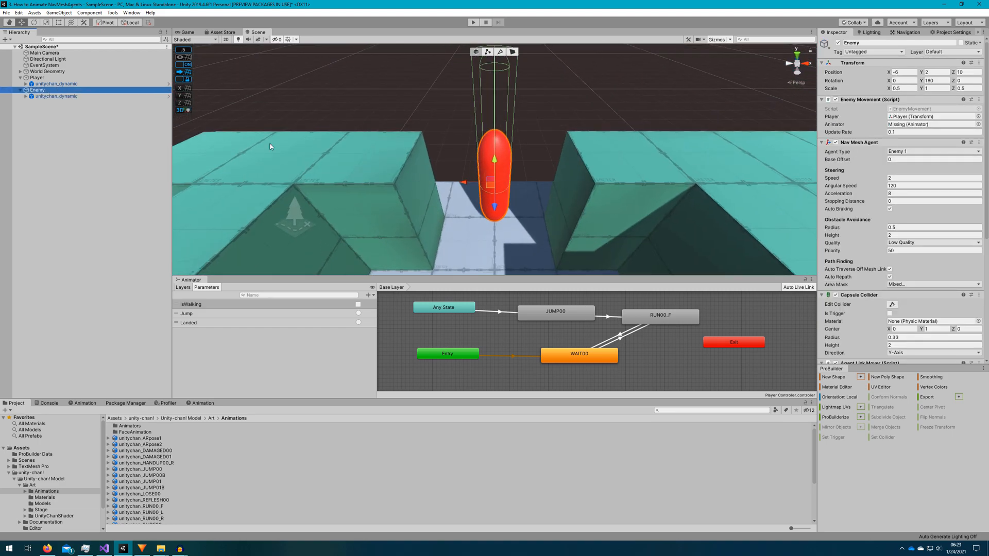
click(56, 96)
click(902, 79)
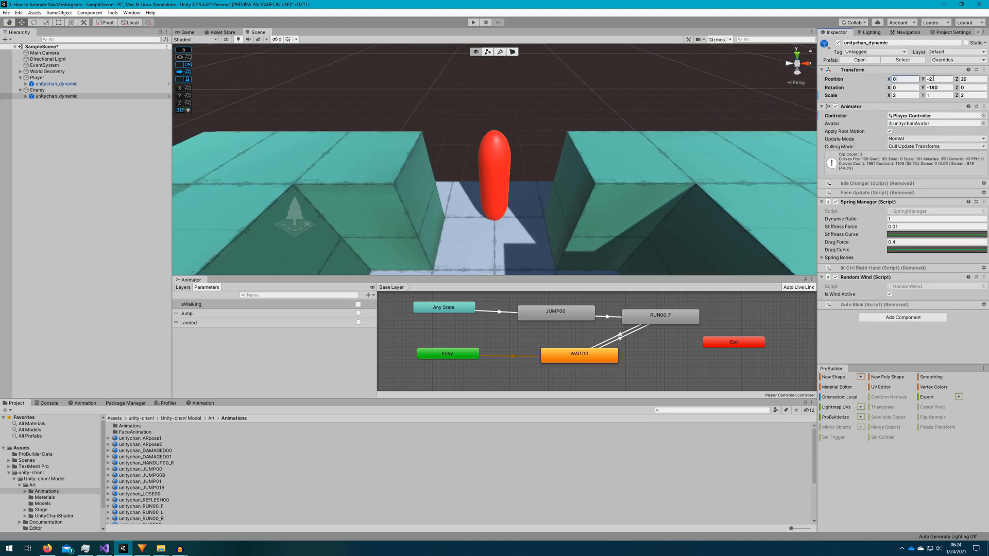
text(0)
text(1)
key(Tab)
Remove the Enemy's Mesh Renderer and Mesh Filter so the red capsule disappears
click(38, 90)
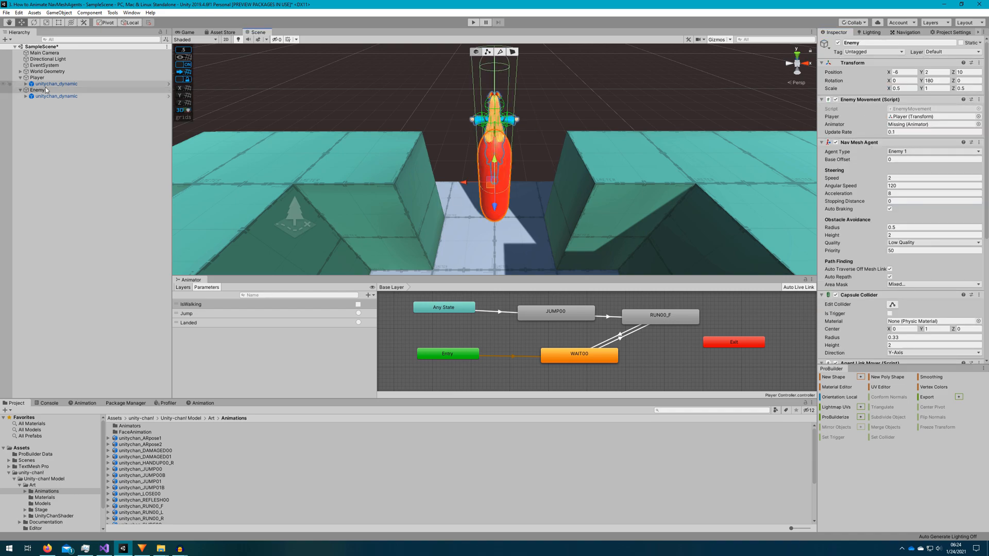
scroll(849, 260, down, 5)
scroll(863, 297, down, 5)
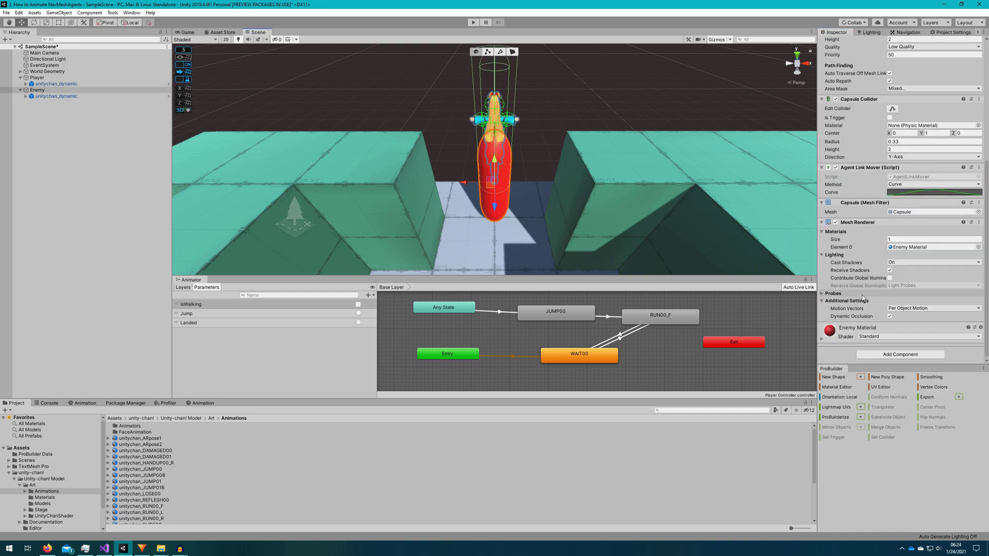
right_click(832, 222)
click(891, 238)
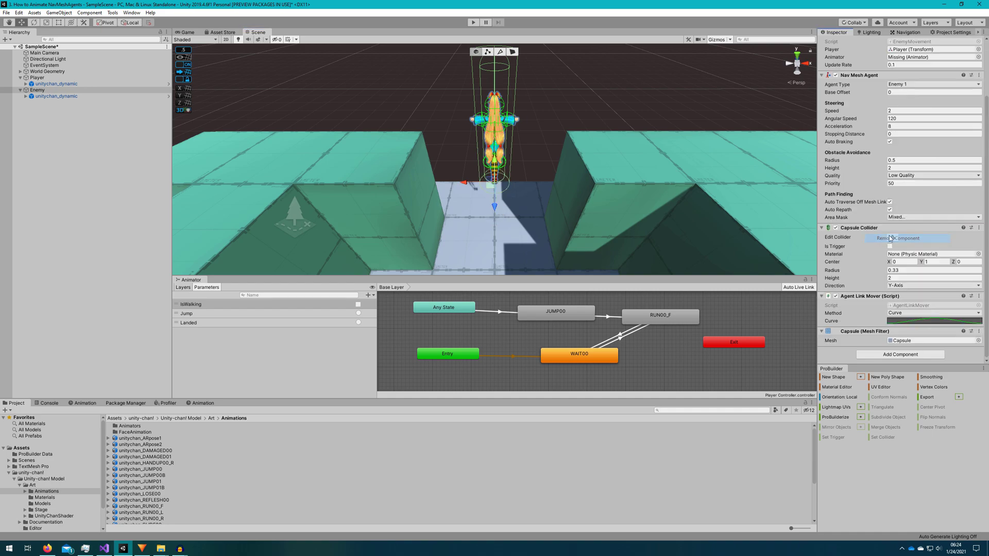
right_click(856, 337)
click(896, 350)
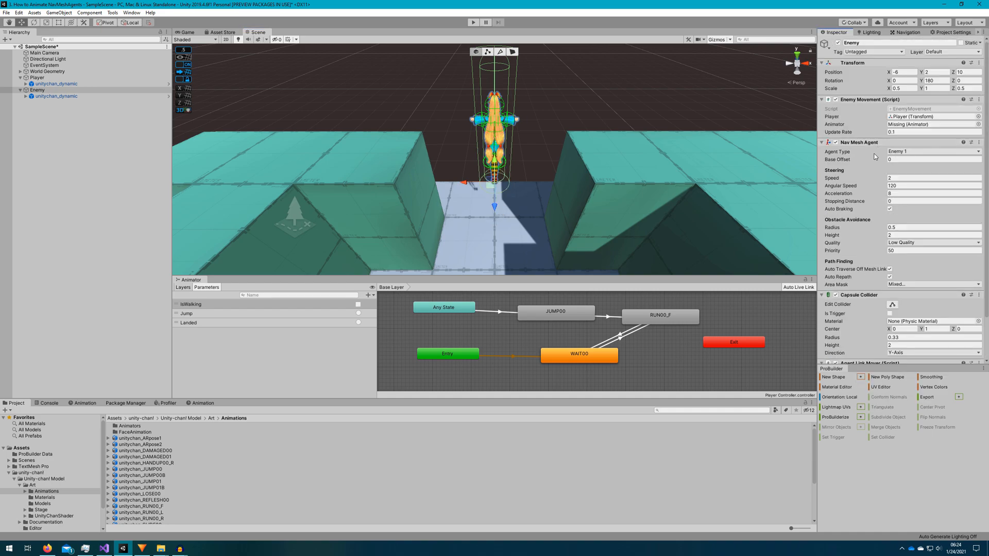
scroll(874, 164, down, 3)
Set the Enemy to uniform scale 1 and inspect the unrotated Unity-Chan model
key(Down)
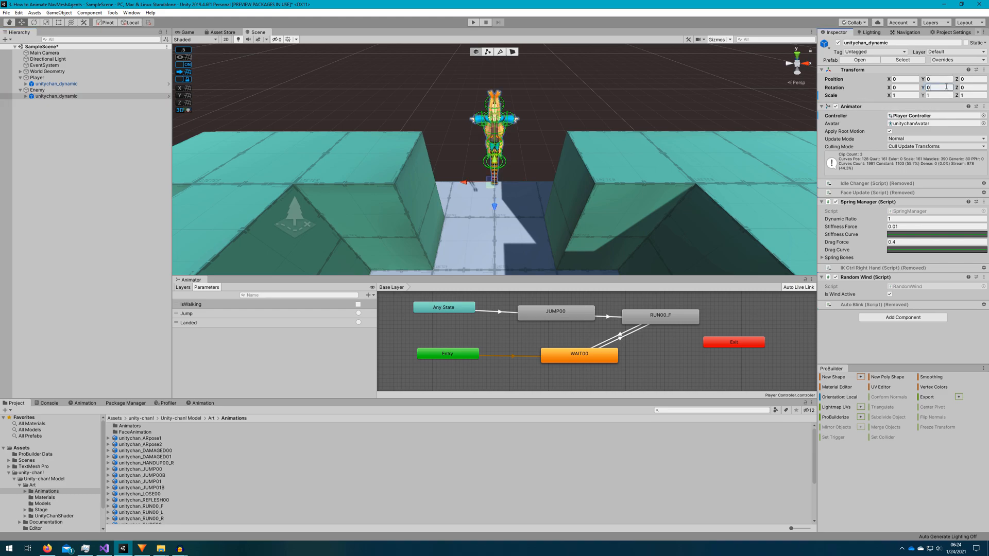
click(36, 90)
scroll(939, 281, down, 3)
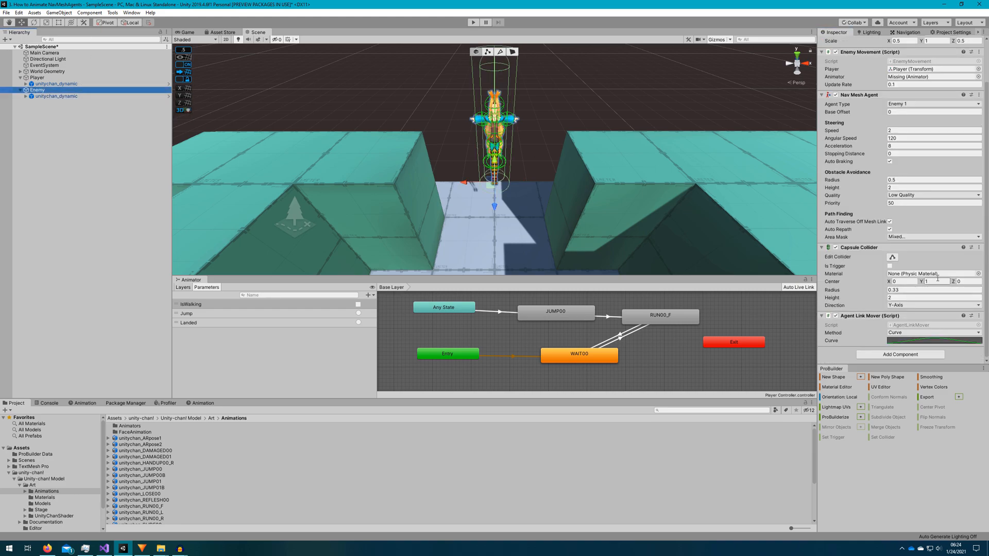
mouse_move(495, 186)
right_down()
mouse_move(514, 160)
mouse_move(495, 170)
right_up()
scroll(939, 232, up, 3)
scroll(495, 170, up, 3)
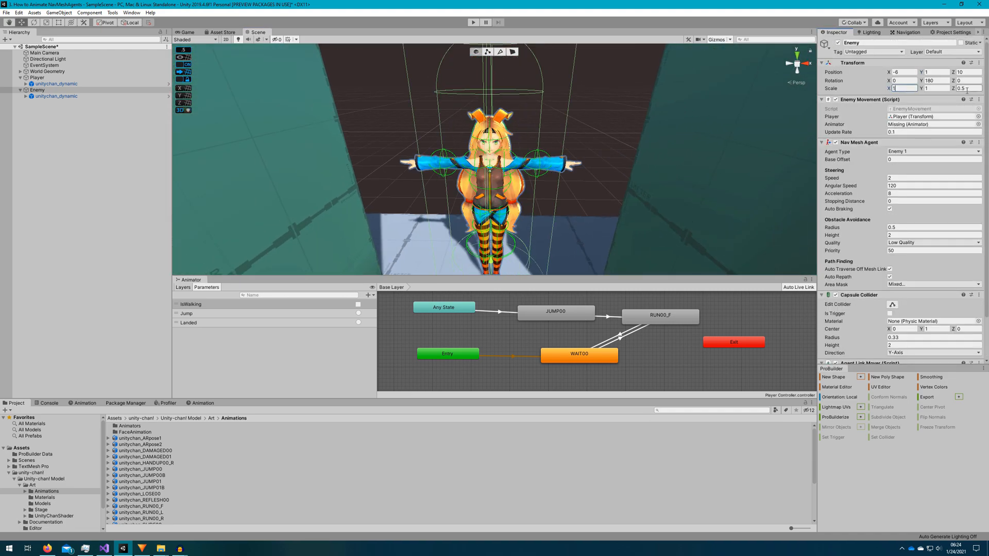
click(68, 108)
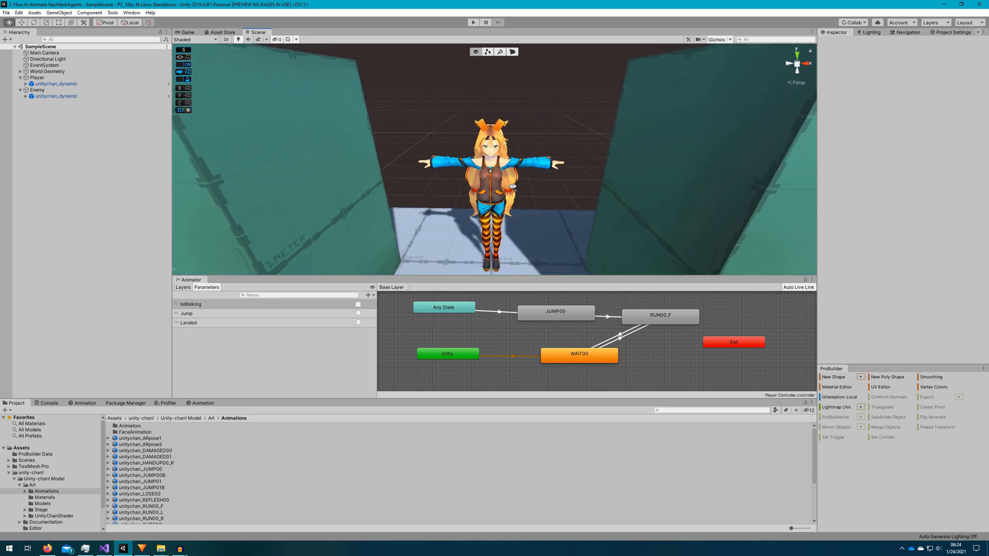
right_drag(495, 178, 515, 199)
click(516, 199)
click(37, 90)
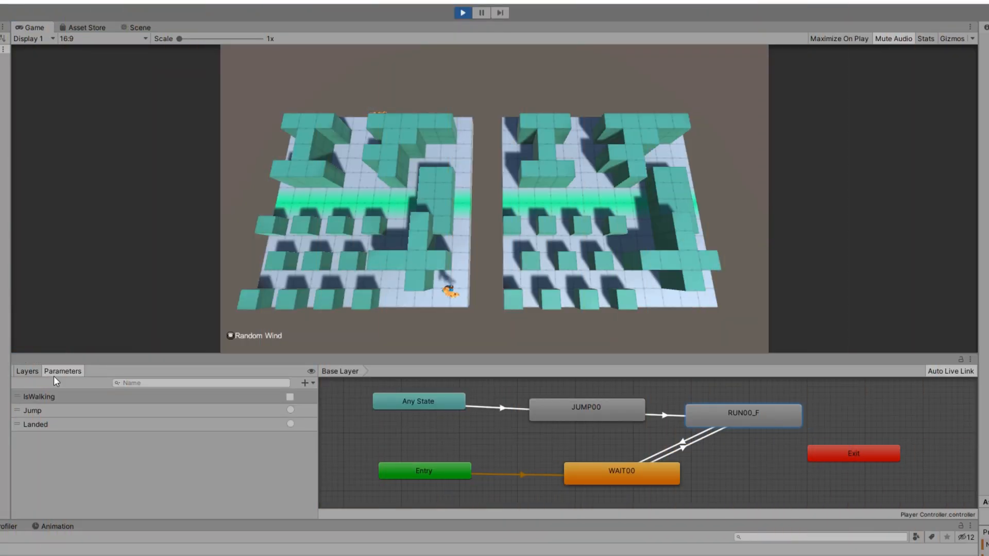
Play the scene and watch the agents from the Game camera and an orbited Scene view
drag(161, 527, 147, 534)
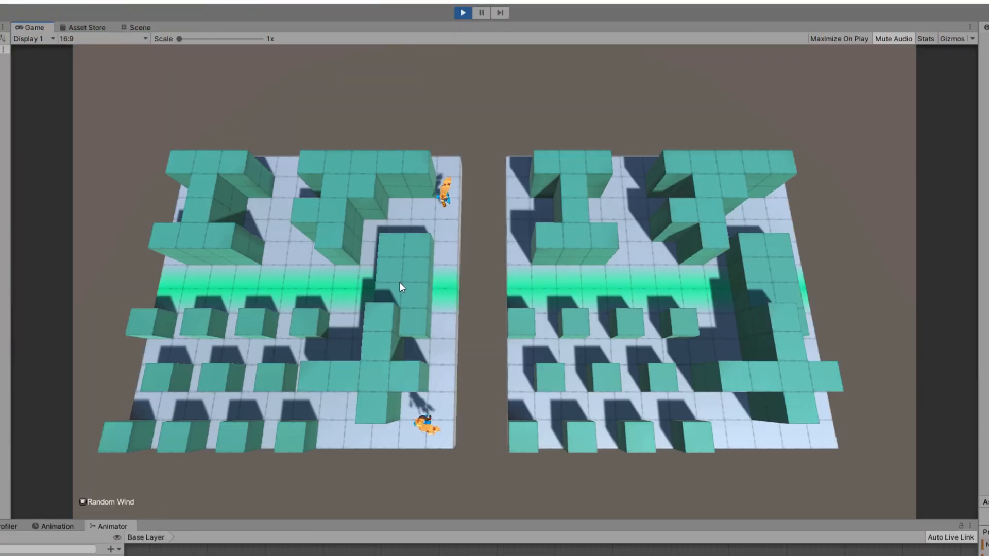
click(140, 27)
mouse_move(387, 232)
right_down()
mouse_move(424, 204)
mouse_move(242, 190)
right_up()
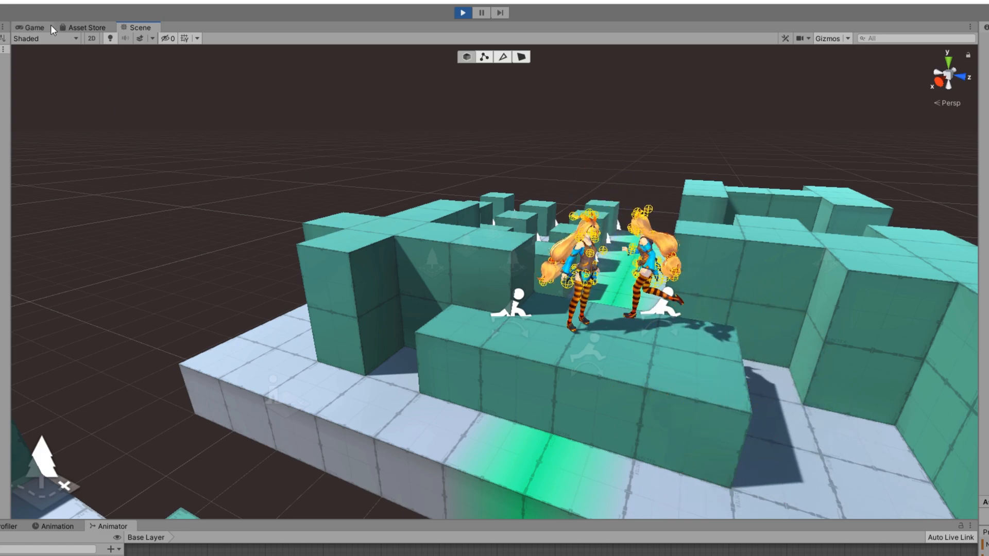
click(34, 27)
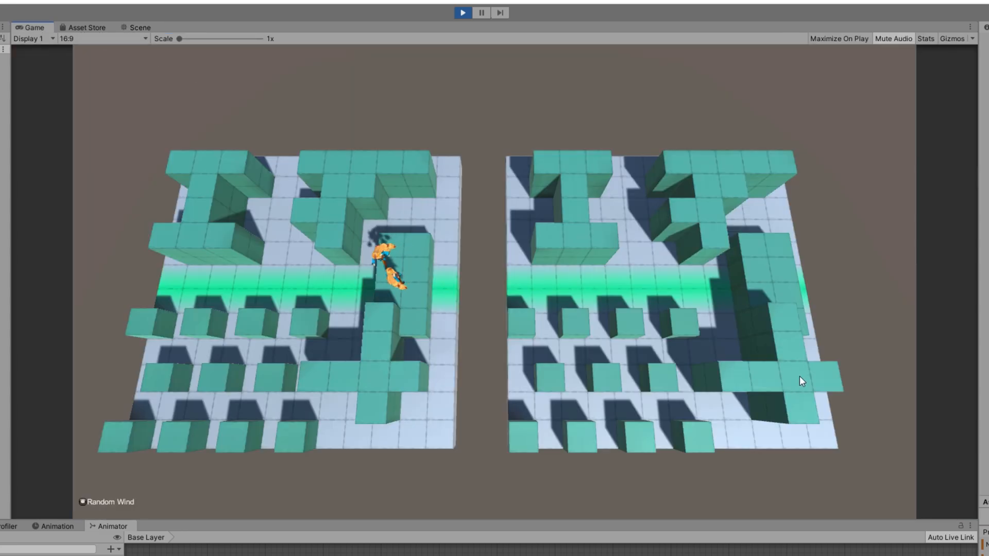
click(134, 29)
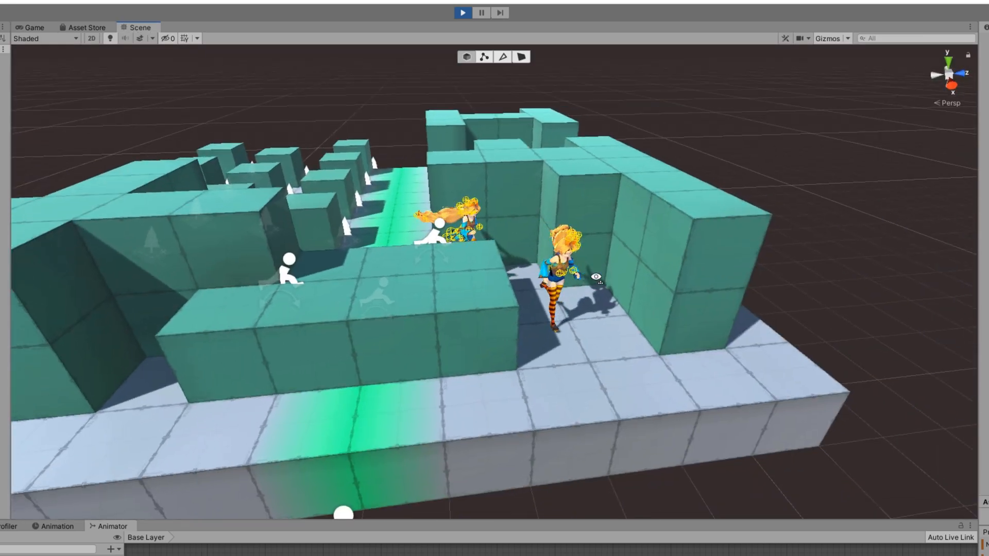
Follow the jumping and chasing Unity-Chan characters, switching views and zooming out to see both
mouse_move(595, 274)
right_down()
mouse_move(320, 328)
mouse_move(232, 325)
right_up()
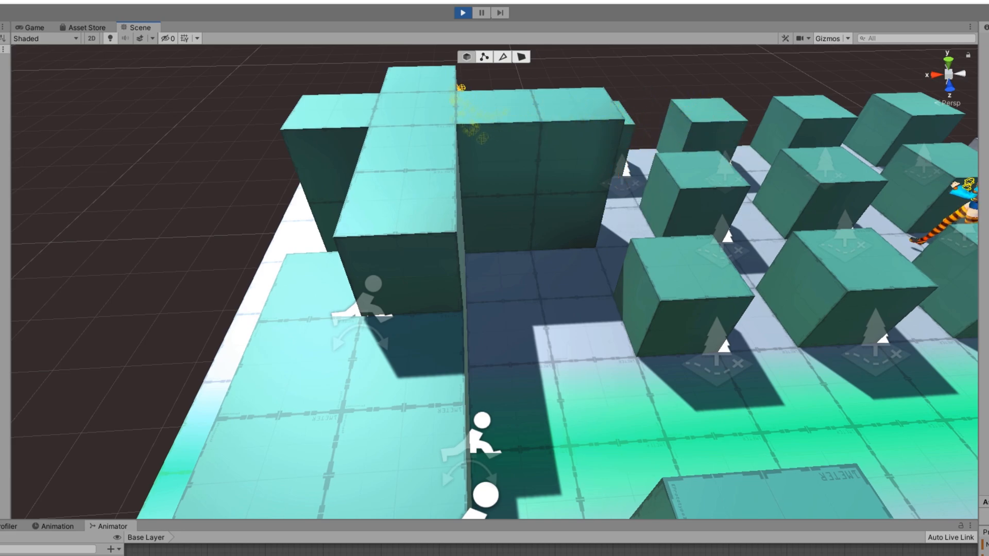
click(32, 28)
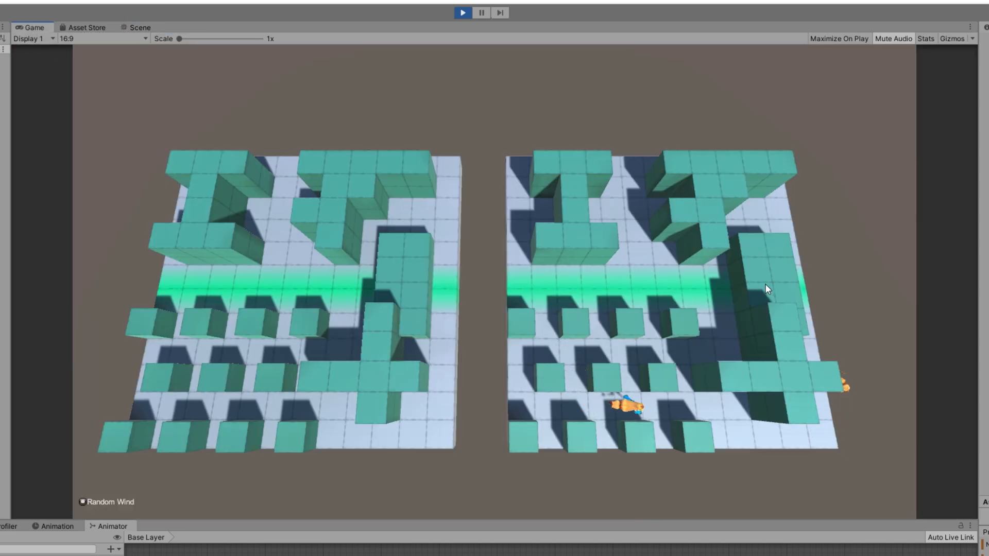
click(140, 27)
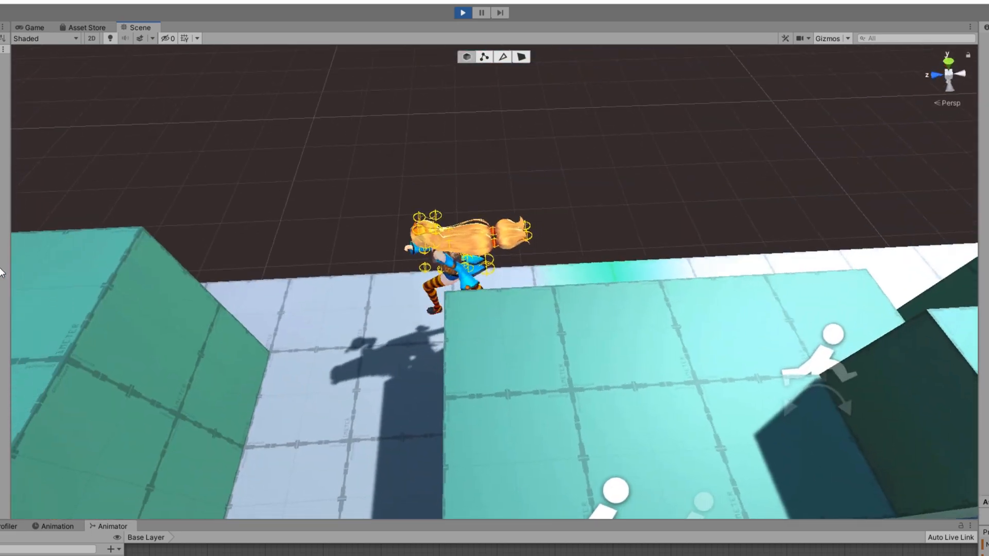
right_drag(495, 309, 309, 232)
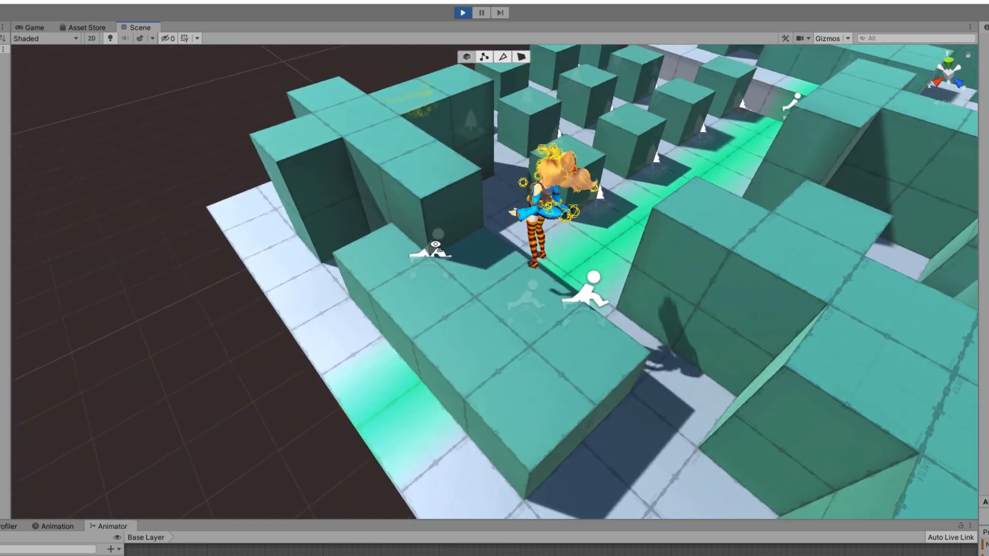
right_drag(464, 271, 238, 241)
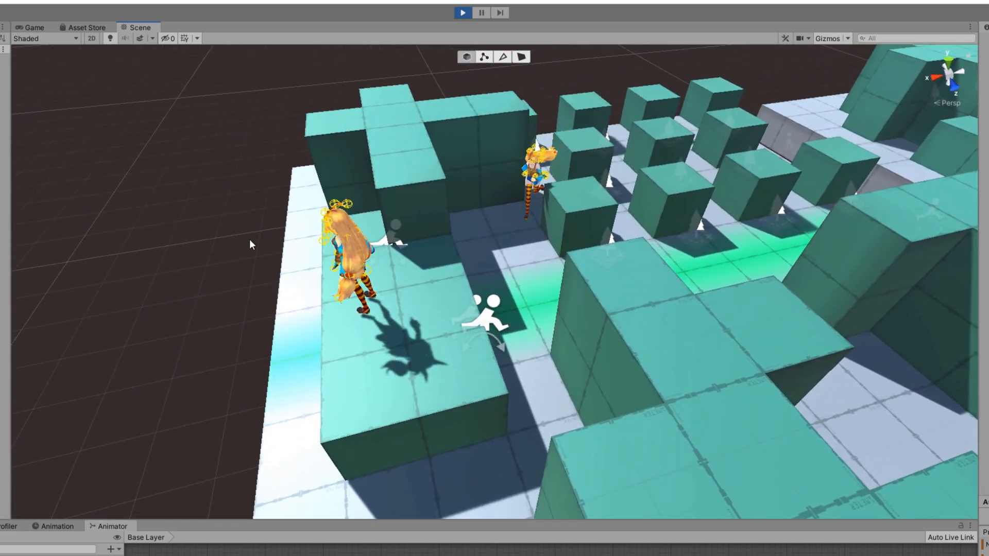